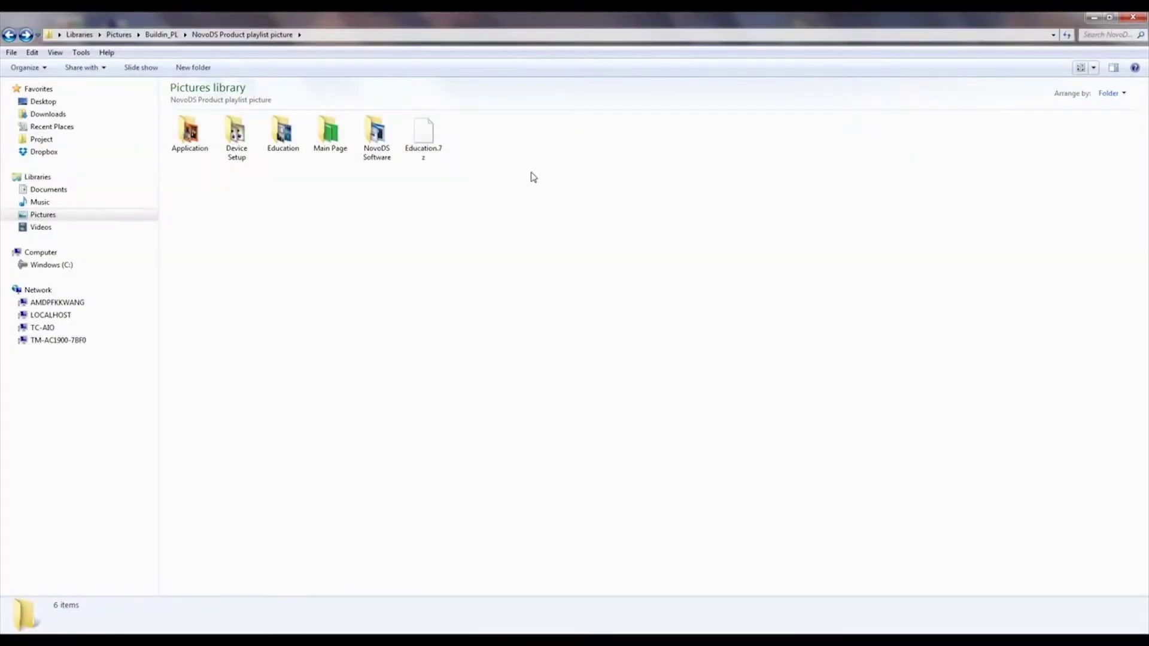
Show the playlist picture folders as large icons and examine the media files in the Main Page folder.
{"action": "left_click", "coordinate": [1095, 68]}
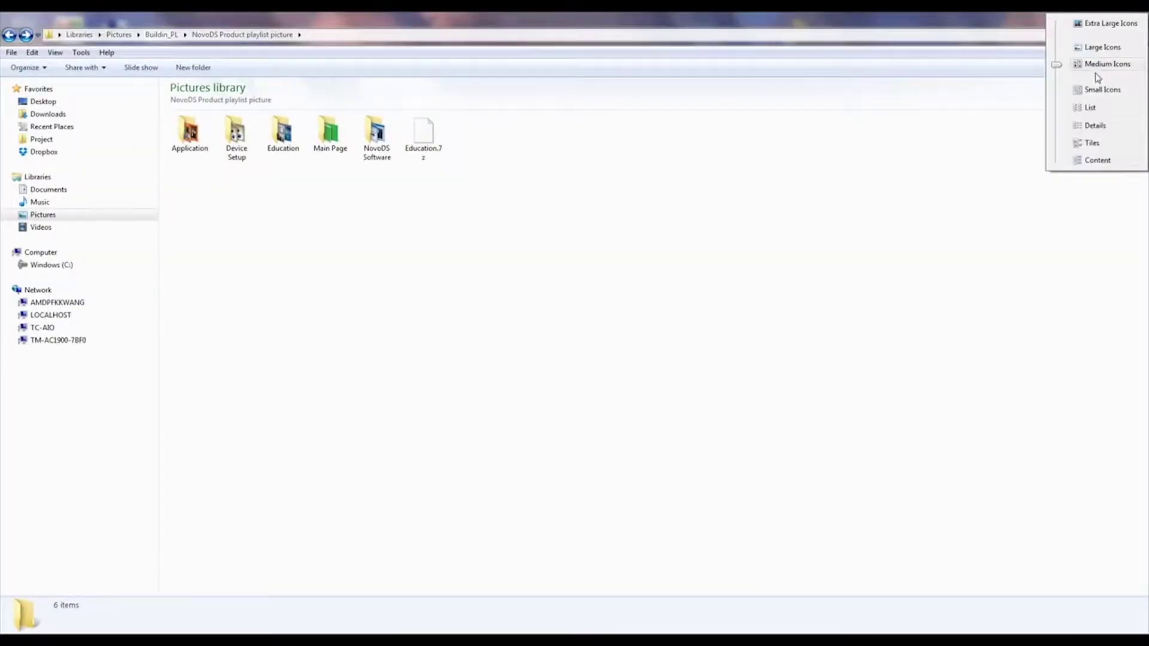
{"action": "left_click", "coordinate": [1102, 47]}
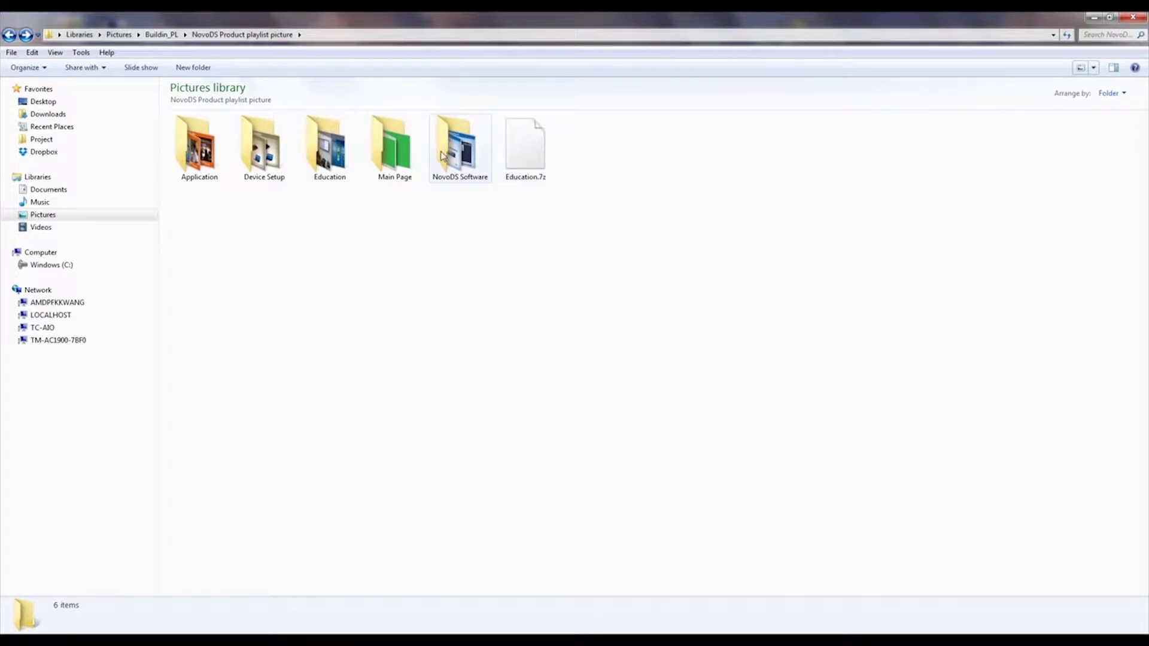
{"action": "double_click", "coordinate": [392, 146]}
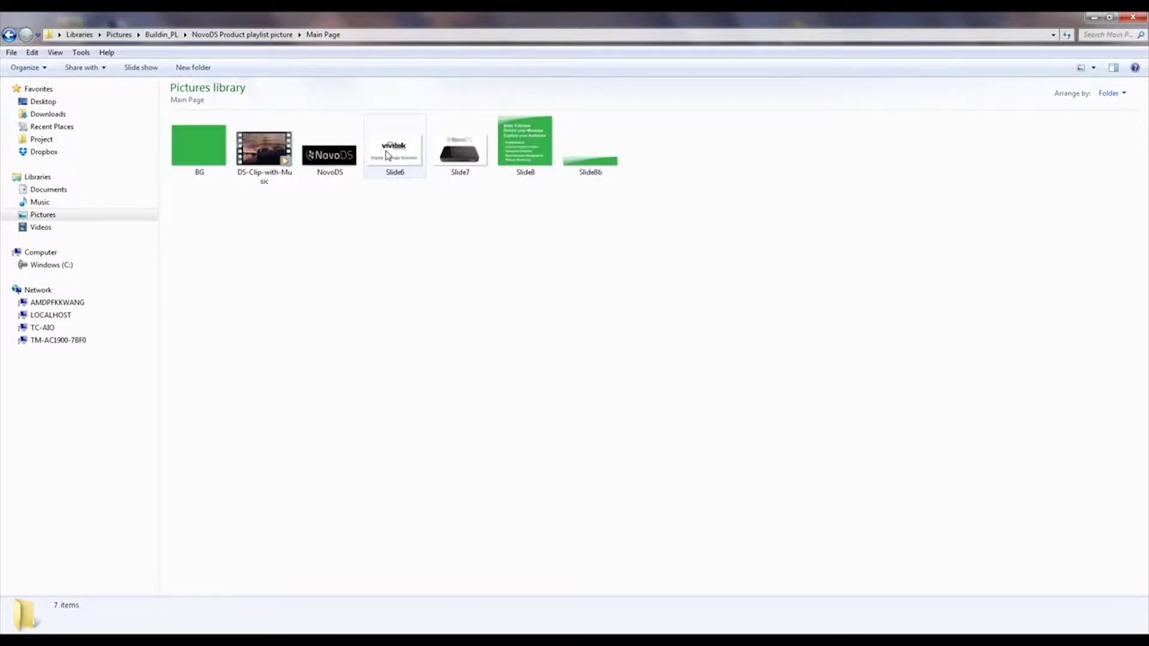
{"action": "left_click", "coordinate": [202, 145]}
{"action": "left_click", "coordinate": [278, 151]}
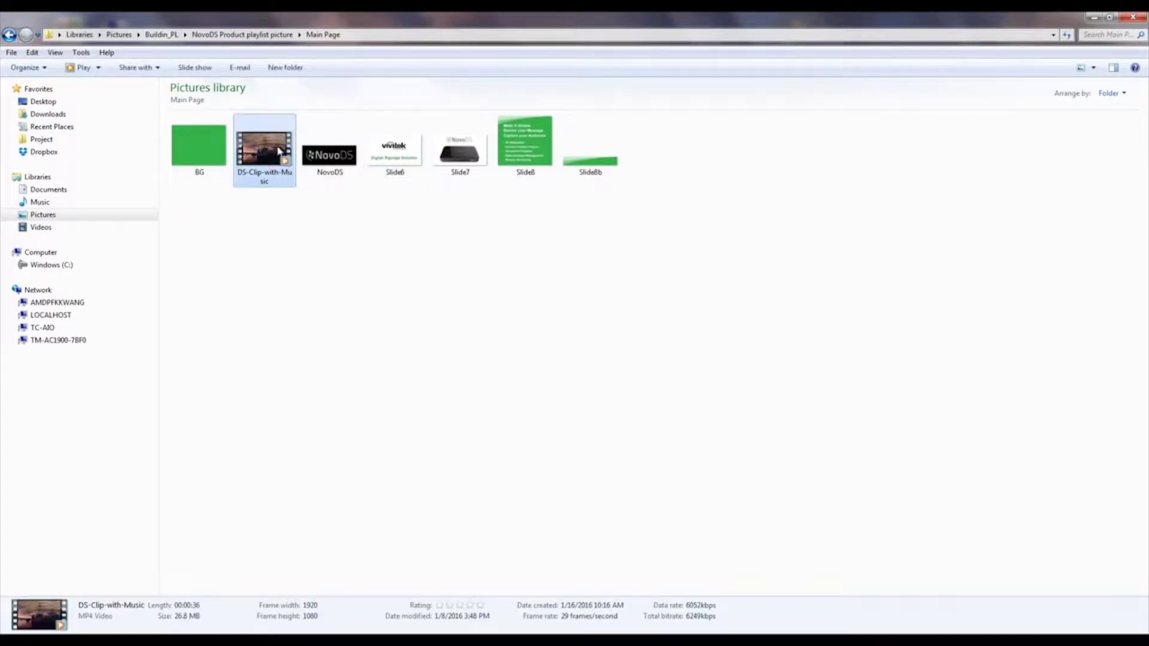
{"action": "left_click", "coordinate": [331, 157]}
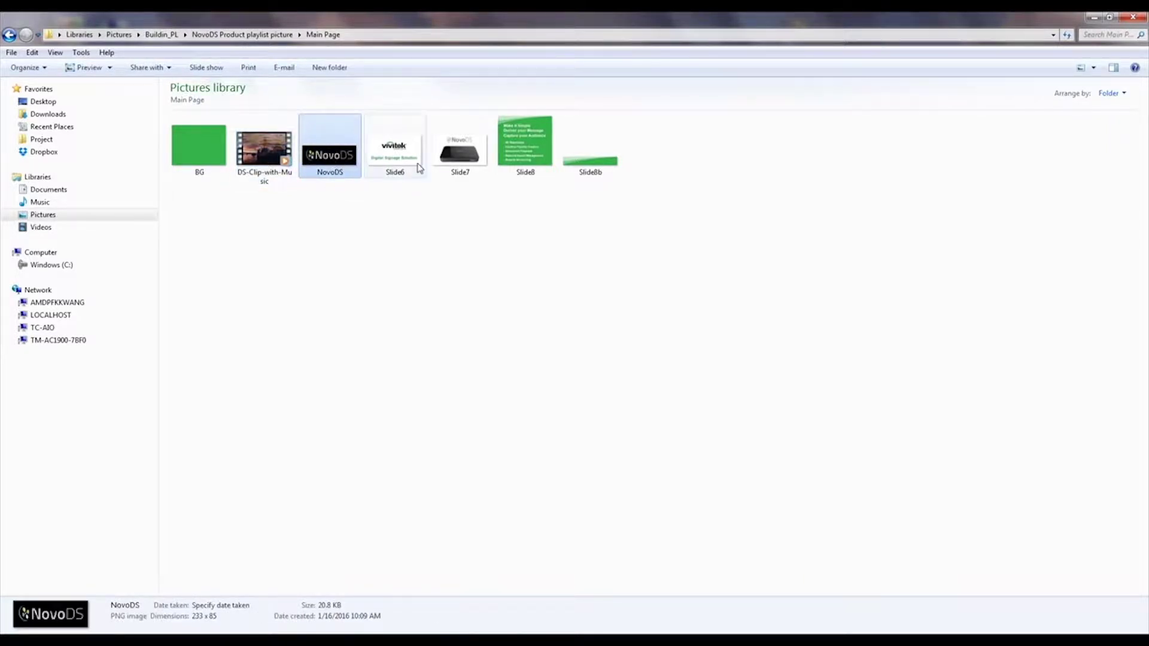
{"action": "left_click", "coordinate": [395, 149]}
{"action": "left_click", "coordinate": [473, 167]}
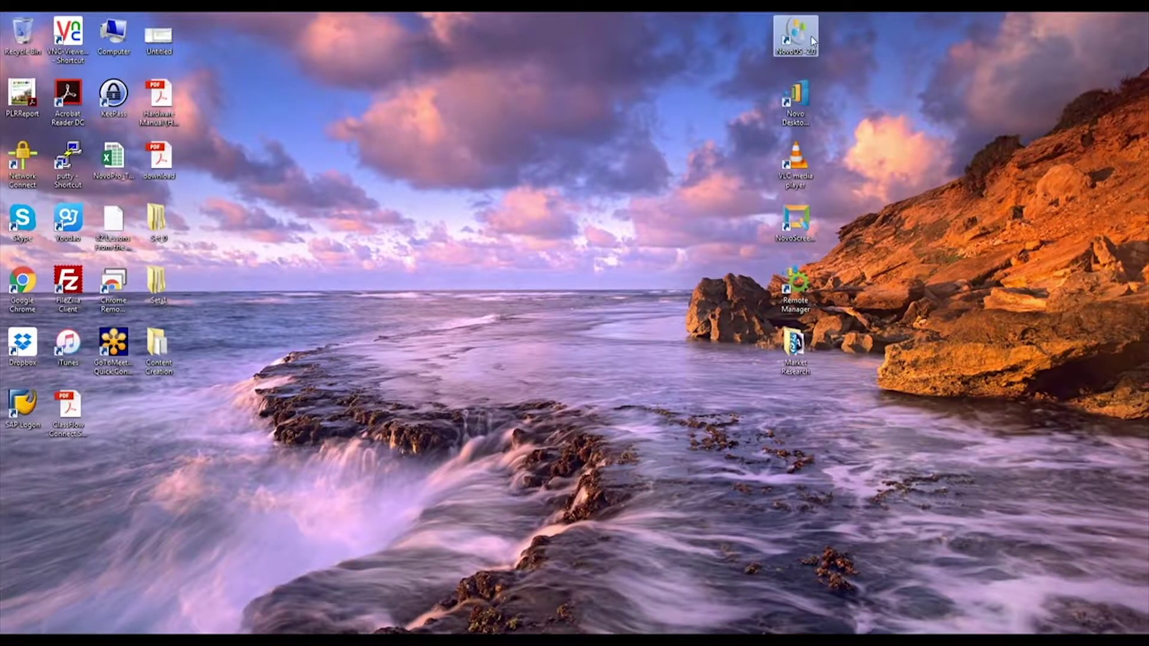
Launch NovoDS in a maximized window and look over the device list before returning to the playlists.
{"action": "double_click", "coordinate": [811, 36]}
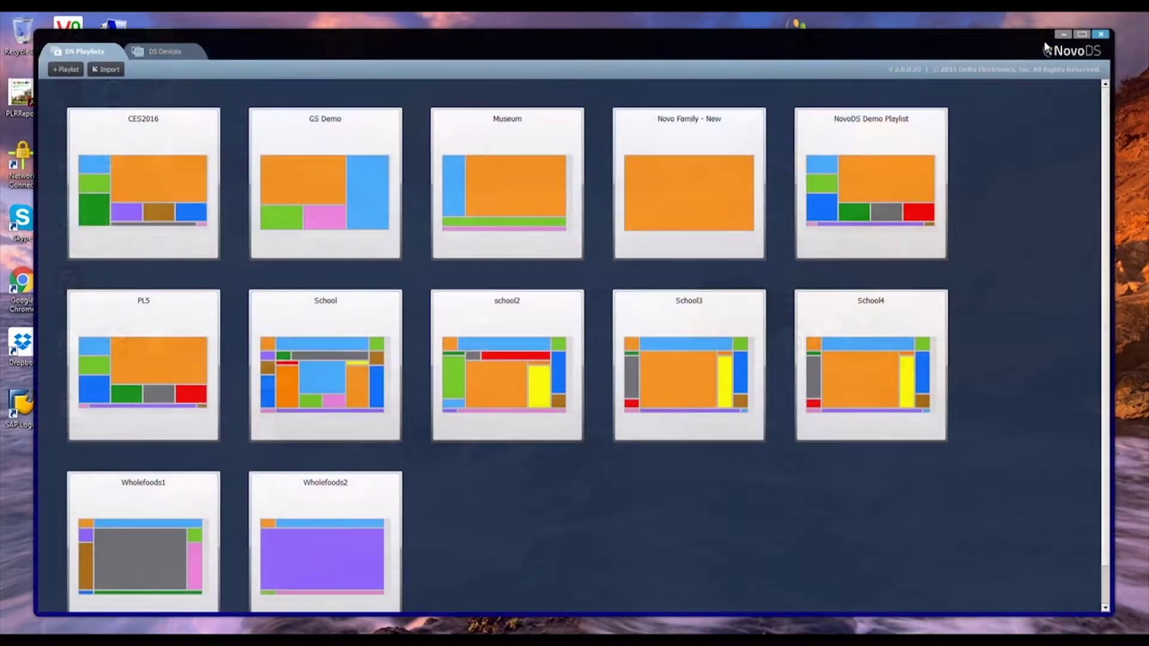
{"action": "left_click", "coordinate": [1084, 34]}
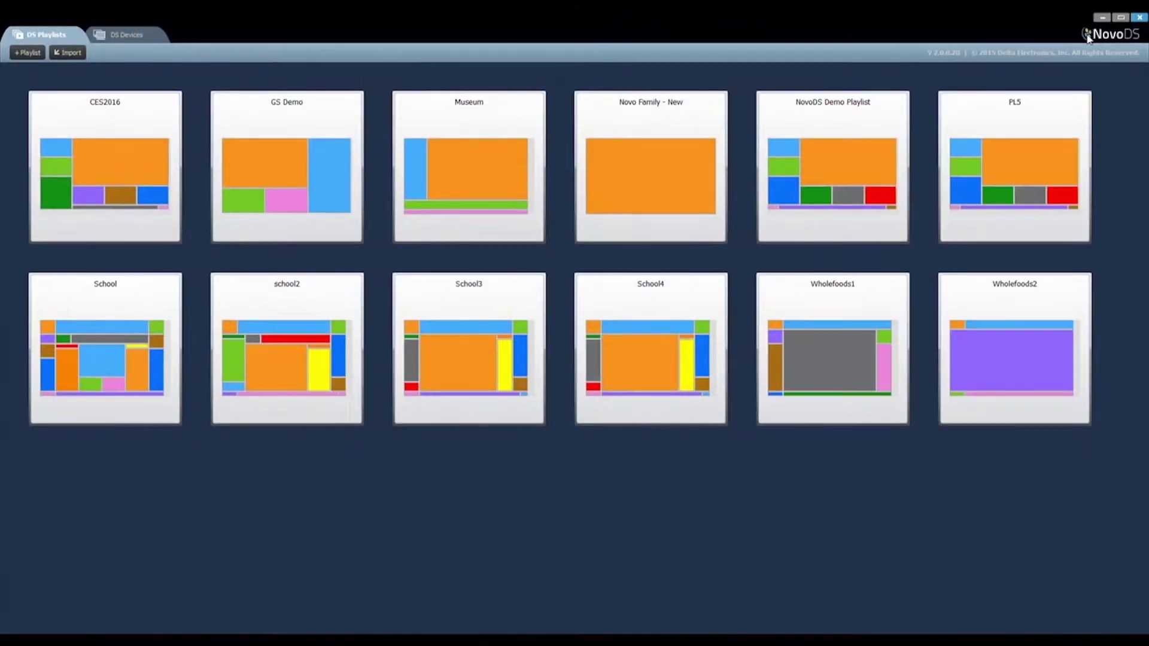
{"action": "left_click", "coordinate": [114, 37]}
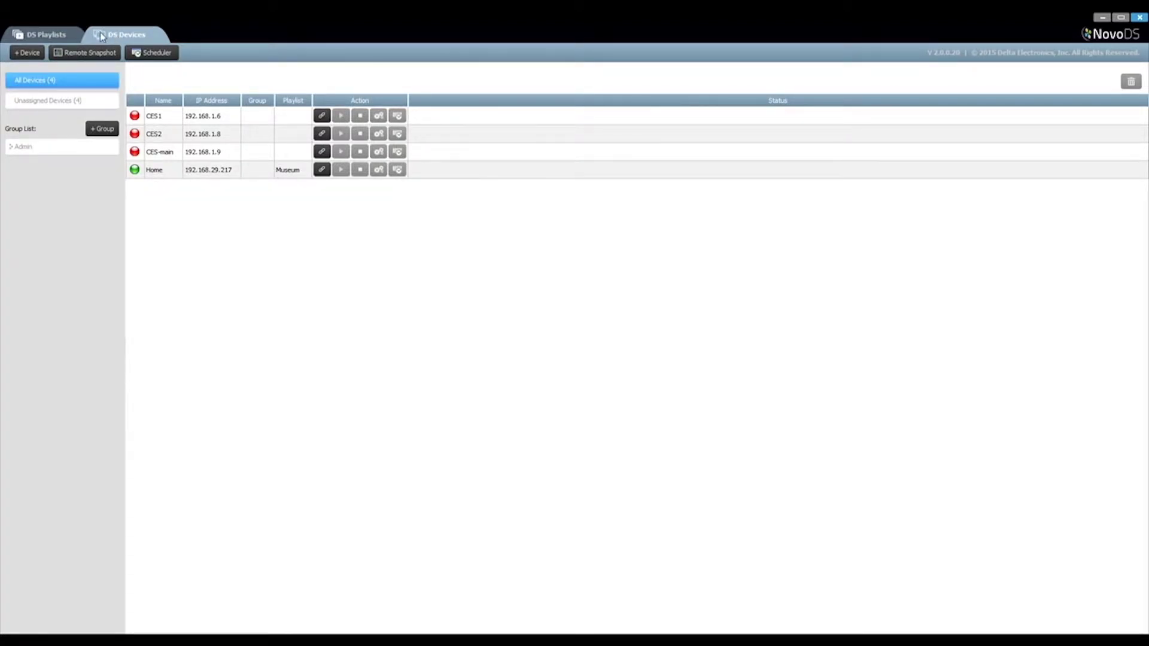
{"action": "left_click", "coordinate": [58, 39]}
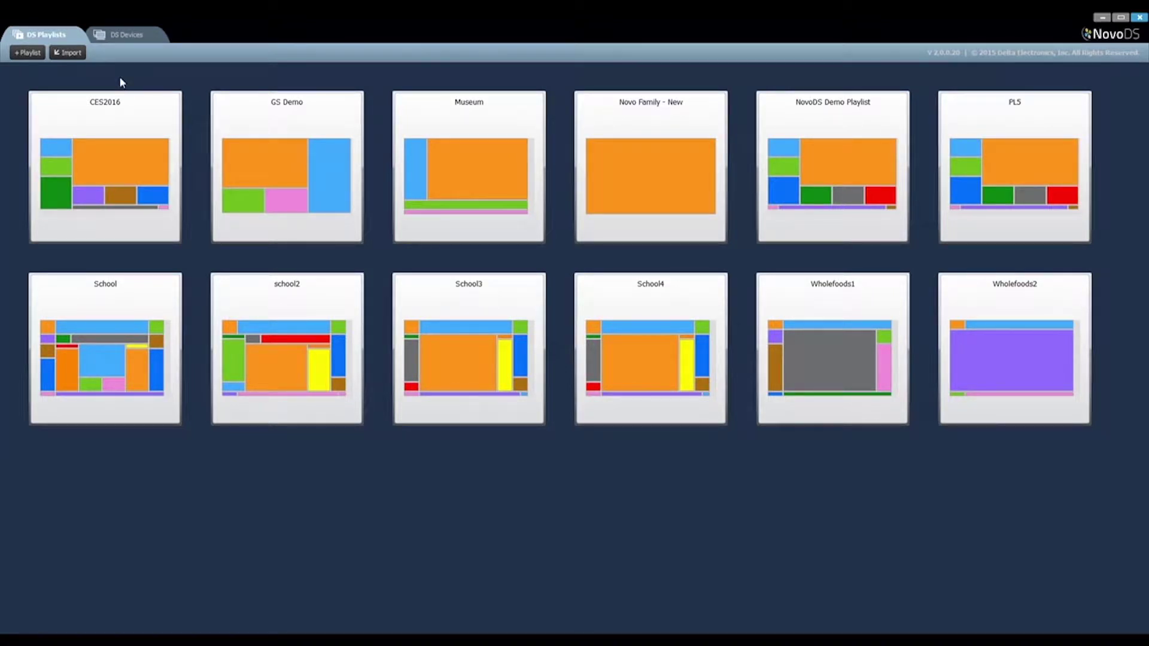
Start a new landscape playlist with a customized template and open the template editor.
{"action": "left_click", "coordinate": [37, 57]}
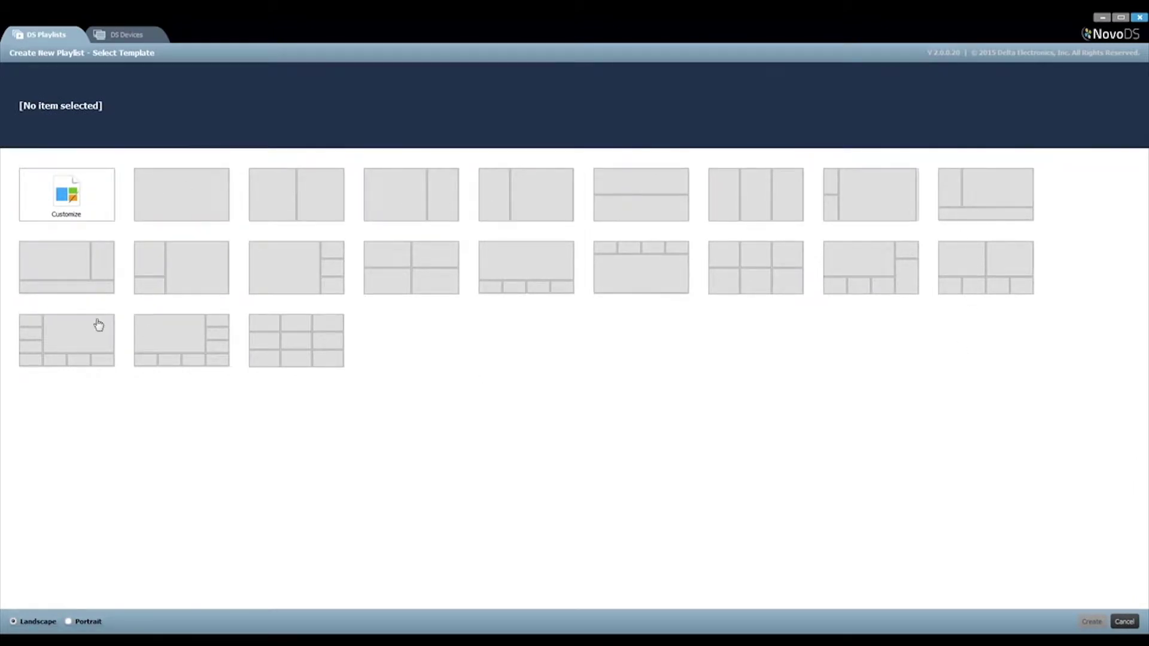
{"action": "left_click", "coordinate": [89, 622]}
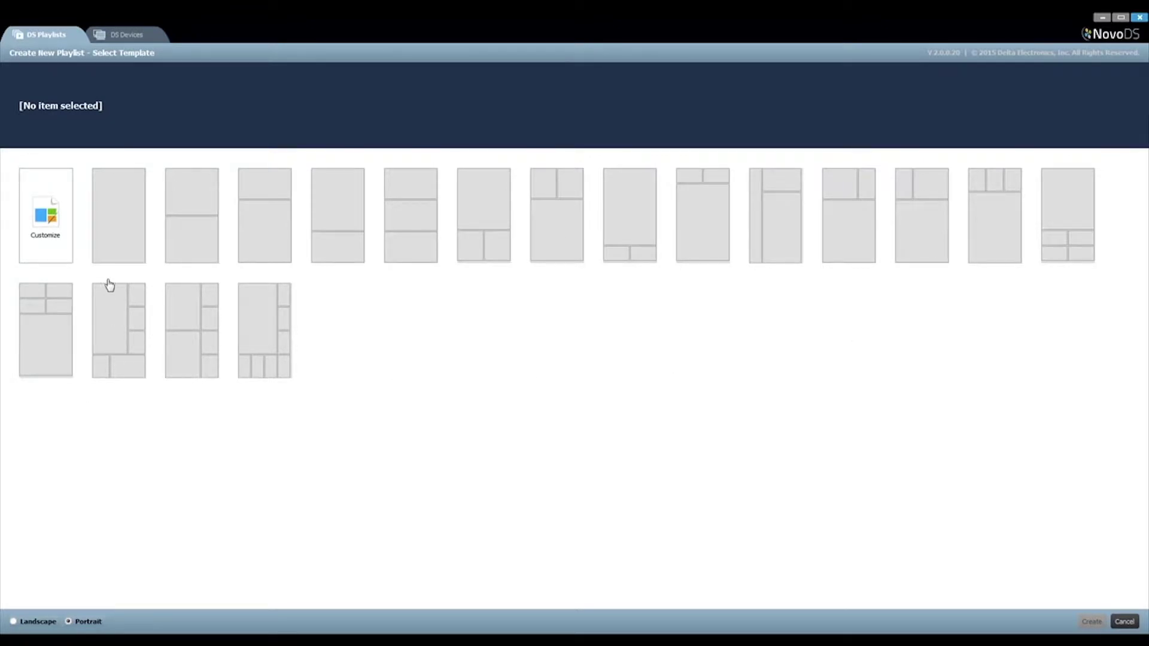
{"action": "left_click", "coordinate": [47, 623]}
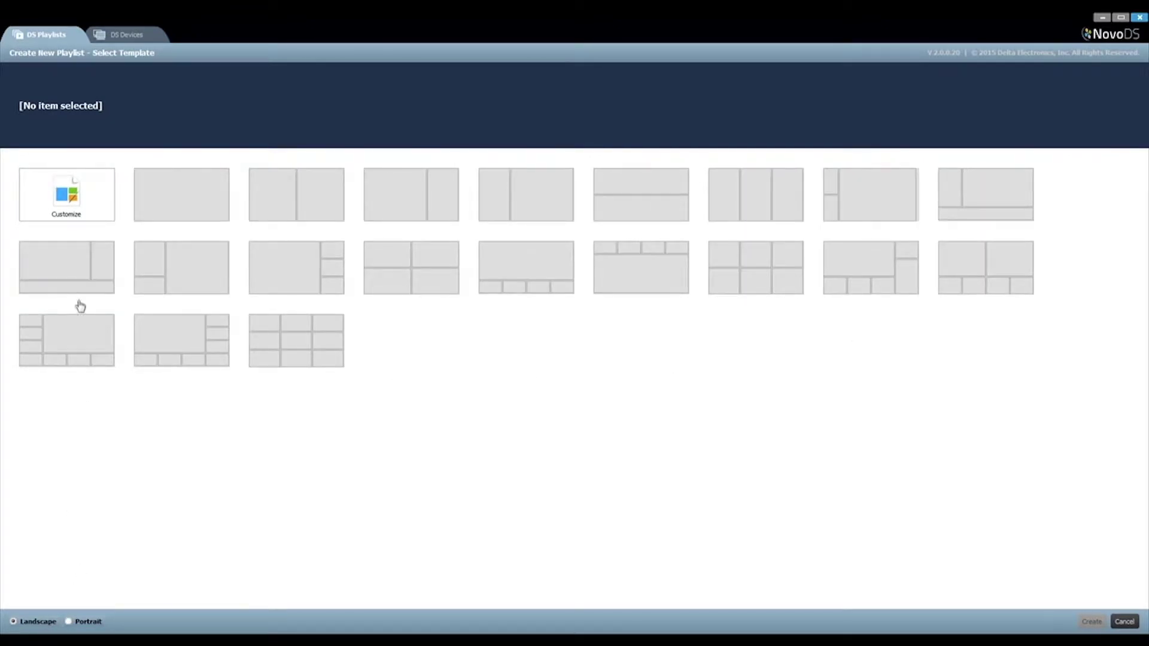
{"action": "left_click", "coordinate": [67, 201]}
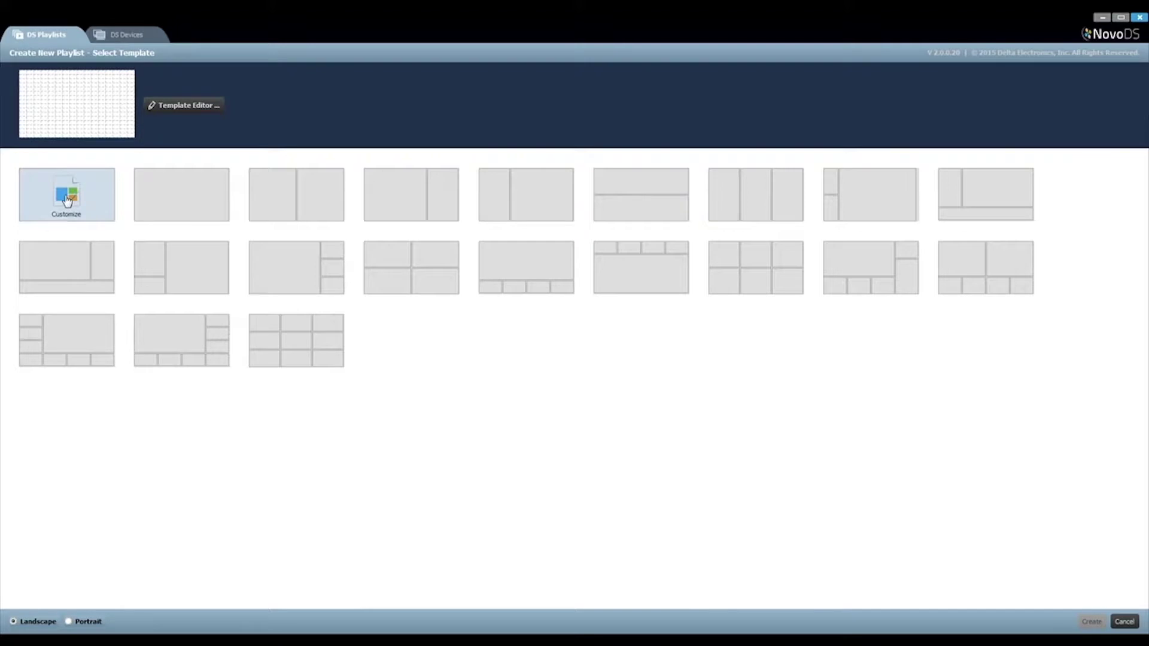
{"action": "left_click", "coordinate": [169, 107]}
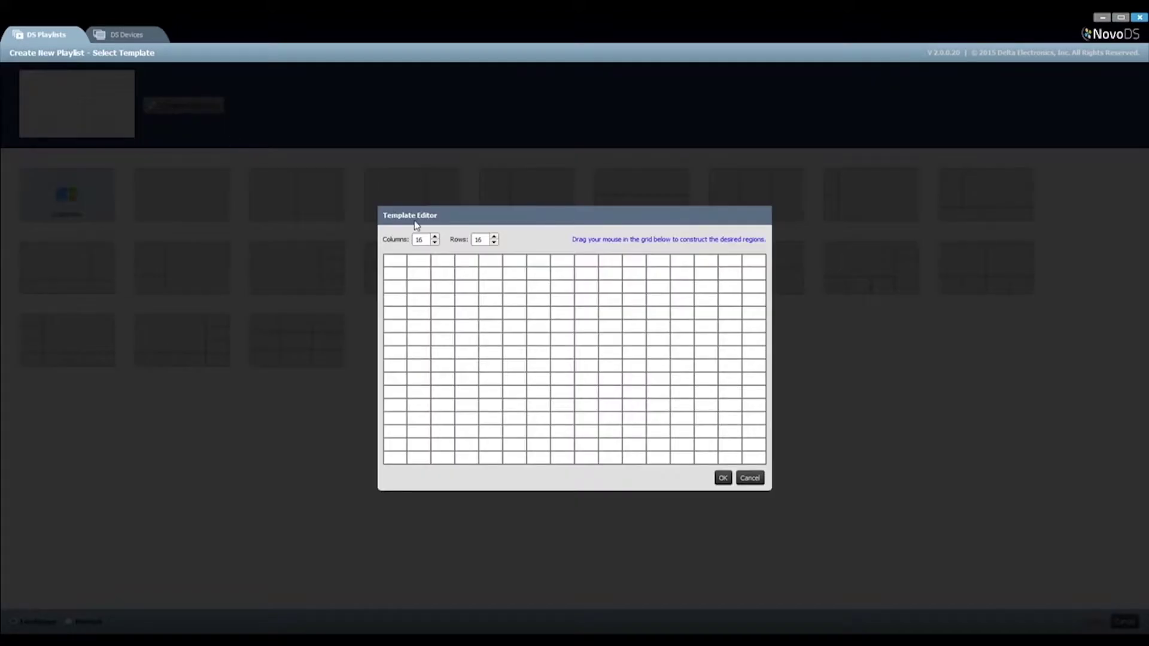
Set the template grid to 24 columns and 15 rows.
{"action": "left_click", "coordinate": [435, 237]}
{"action": "left_click", "coordinate": [435, 237]}
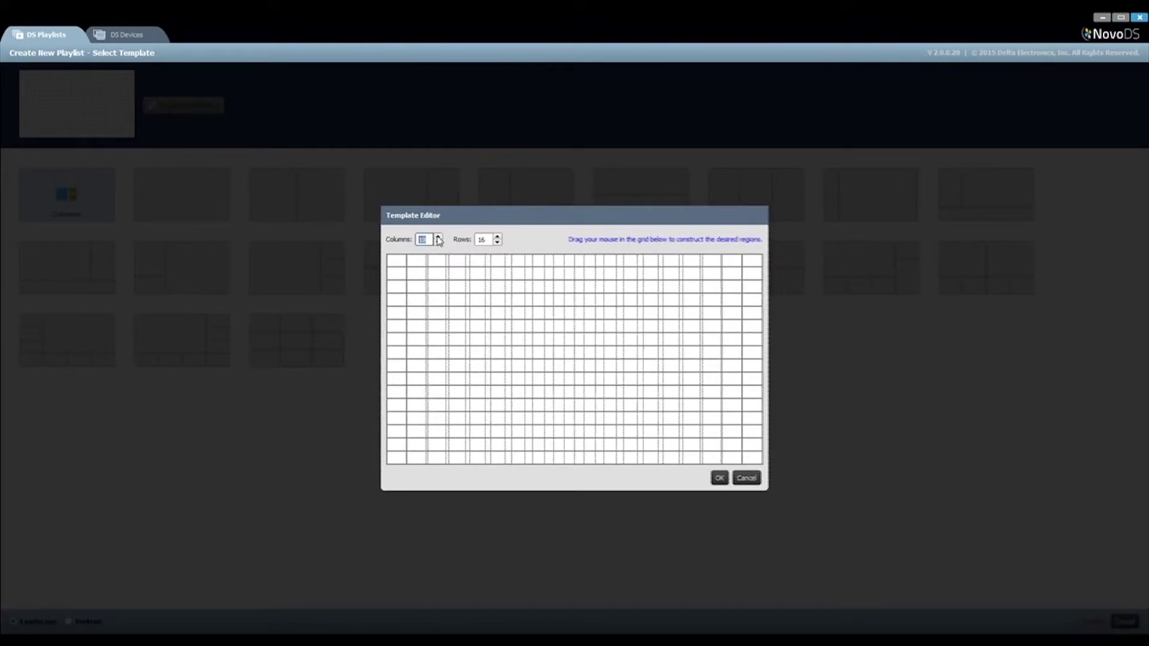
{"action": "left_click", "coordinate": [437, 237]}
{"action": "left_click", "coordinate": [439, 237]}
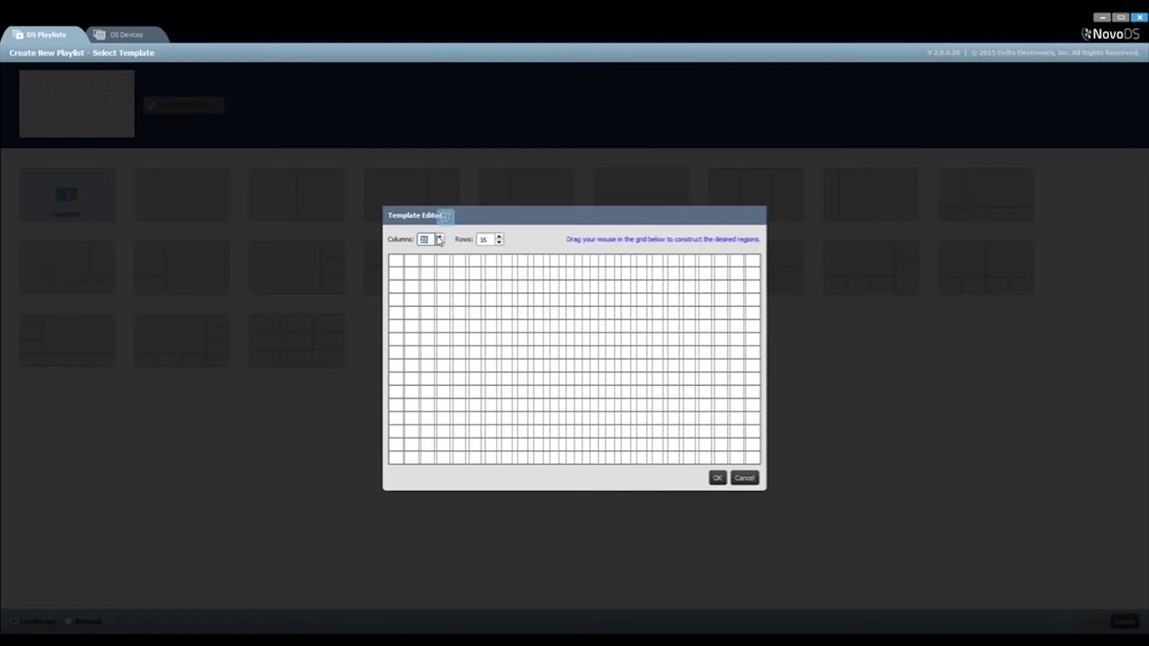
{"action": "left_click", "coordinate": [499, 242]}
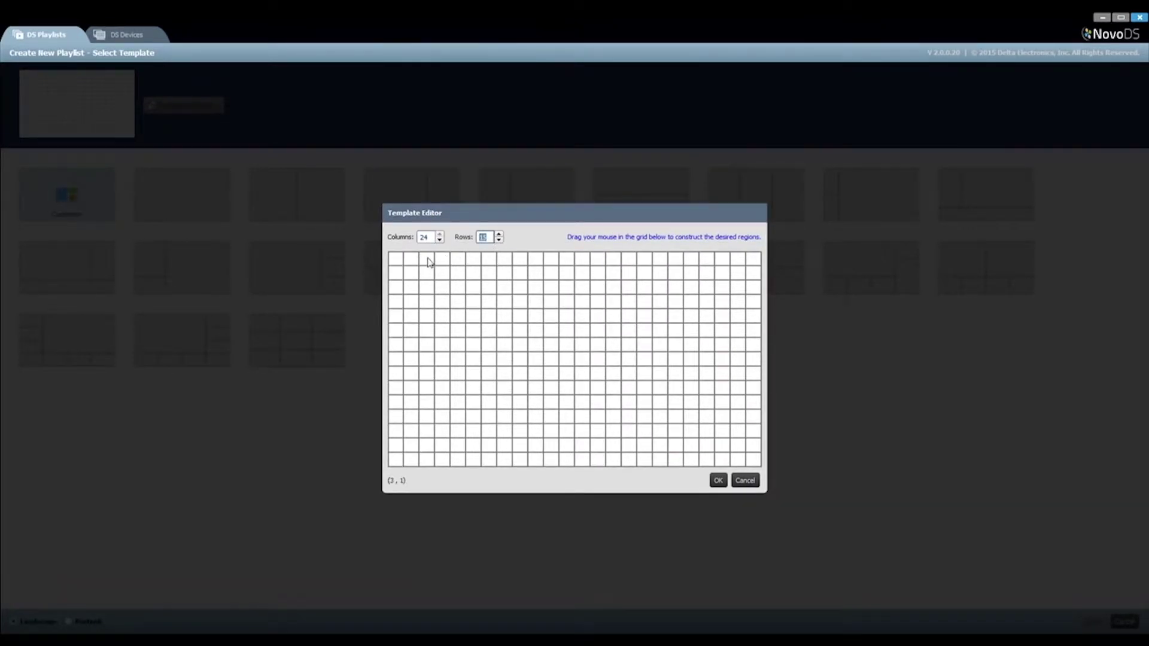
Draw a main region over columns 7 to 24 and rows 1 to 10, plus four stacked regions in the first six columns.
{"action": "left_click", "coordinate": [489, 259]}
{"action": "left_click_drag", "start_coordinate": [489, 292], "coordinate": [748, 394]}
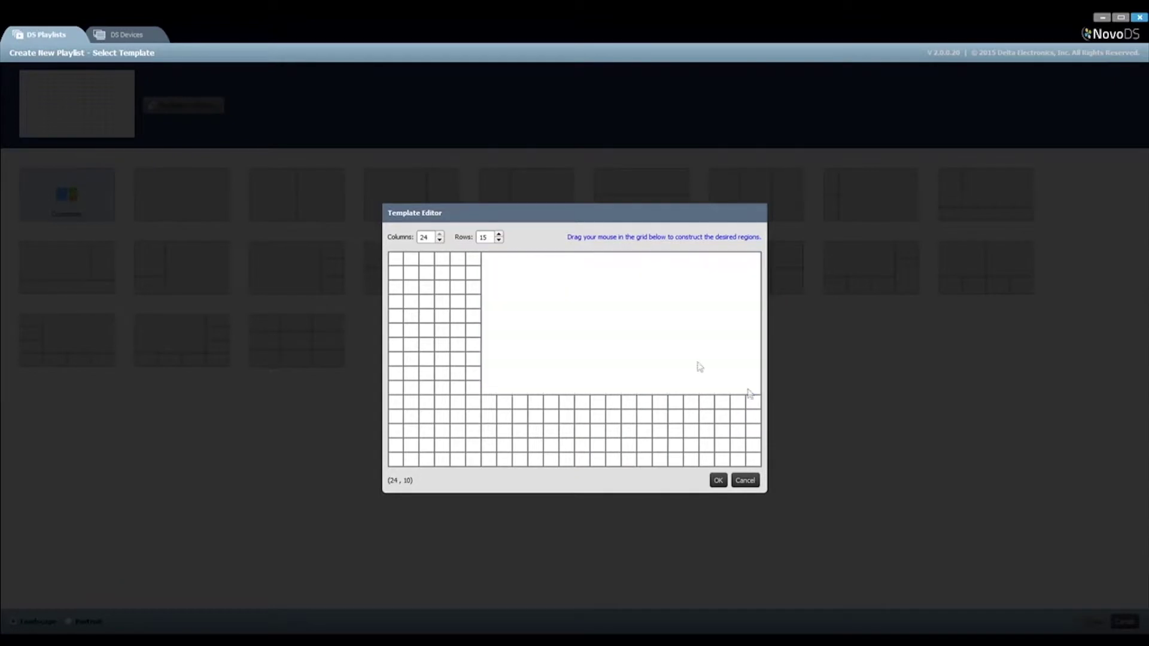
{"action": "left_click_drag", "start_coordinate": [395, 259], "coordinate": [470, 303]}
{"action": "left_click_drag", "start_coordinate": [392, 317], "coordinate": [473, 359]}
{"action": "left_click_drag", "start_coordinate": [396, 372], "coordinate": [474, 448]}
Draw three equal regions side by side below the main region, each six columns wide and four rows high.
{"action": "left_click_drag", "start_coordinate": [492, 407], "coordinate": [570, 446]}
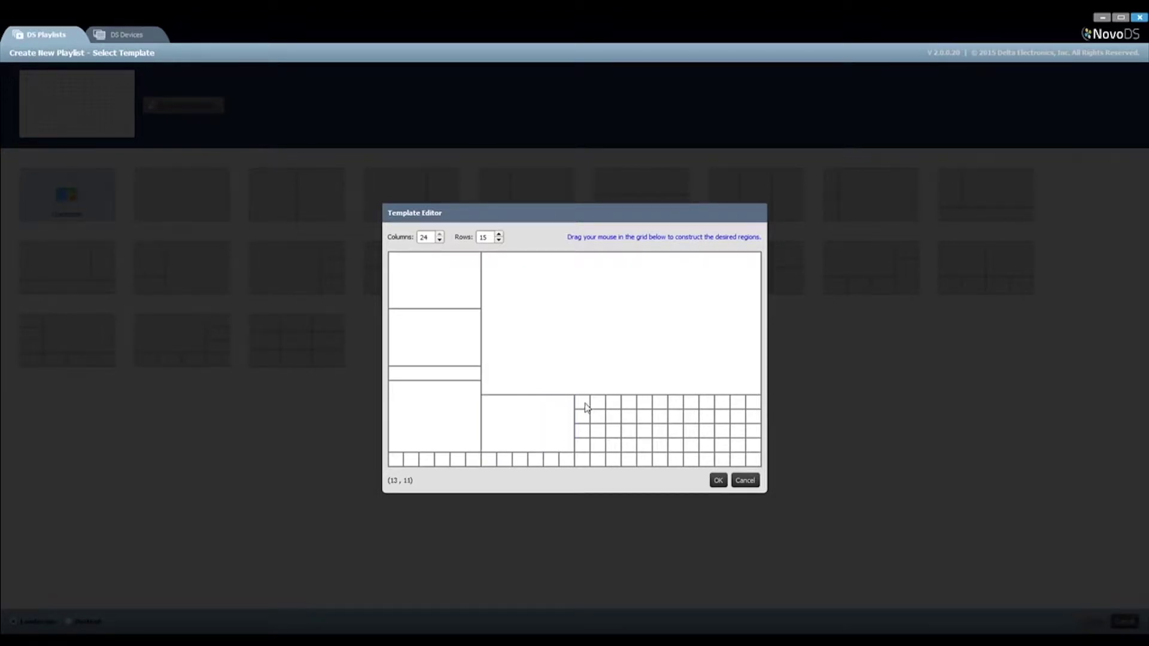
{"action": "left_click_drag", "start_coordinate": [585, 403], "coordinate": [658, 453]}
{"action": "left_click_drag", "start_coordinate": [675, 403], "coordinate": [750, 448]}
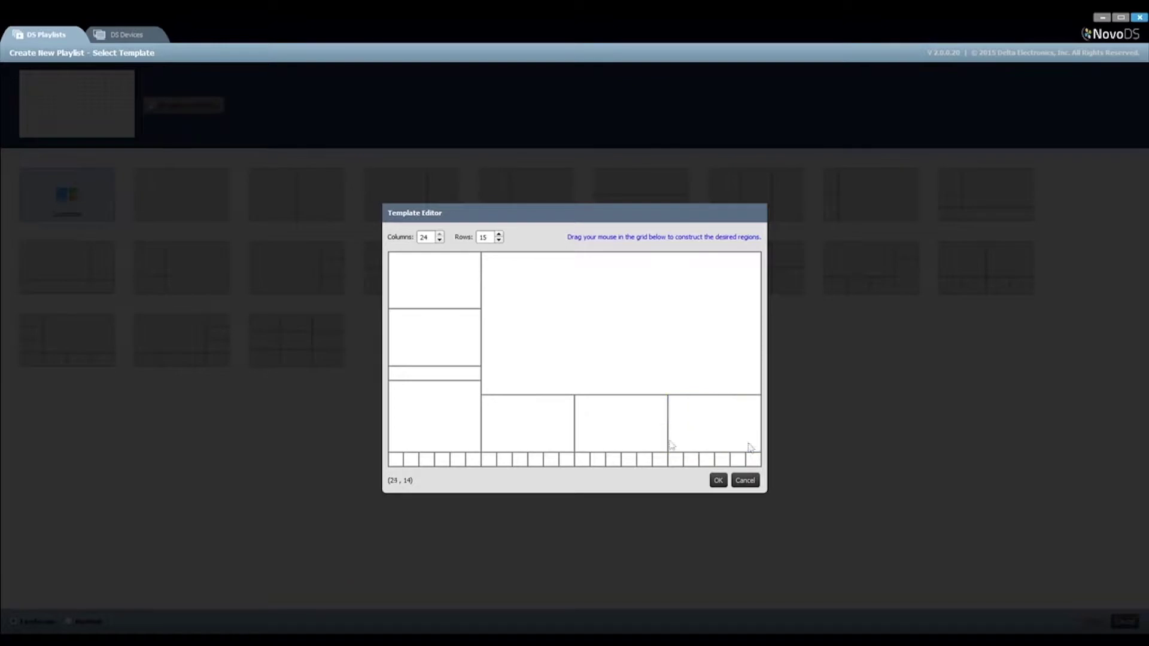
Divide the grid's last row into regions of 2, 20 and 2 columns, and create the playlist from the template.
{"action": "left_click_drag", "start_coordinate": [395, 461], "coordinate": [539, 462]}
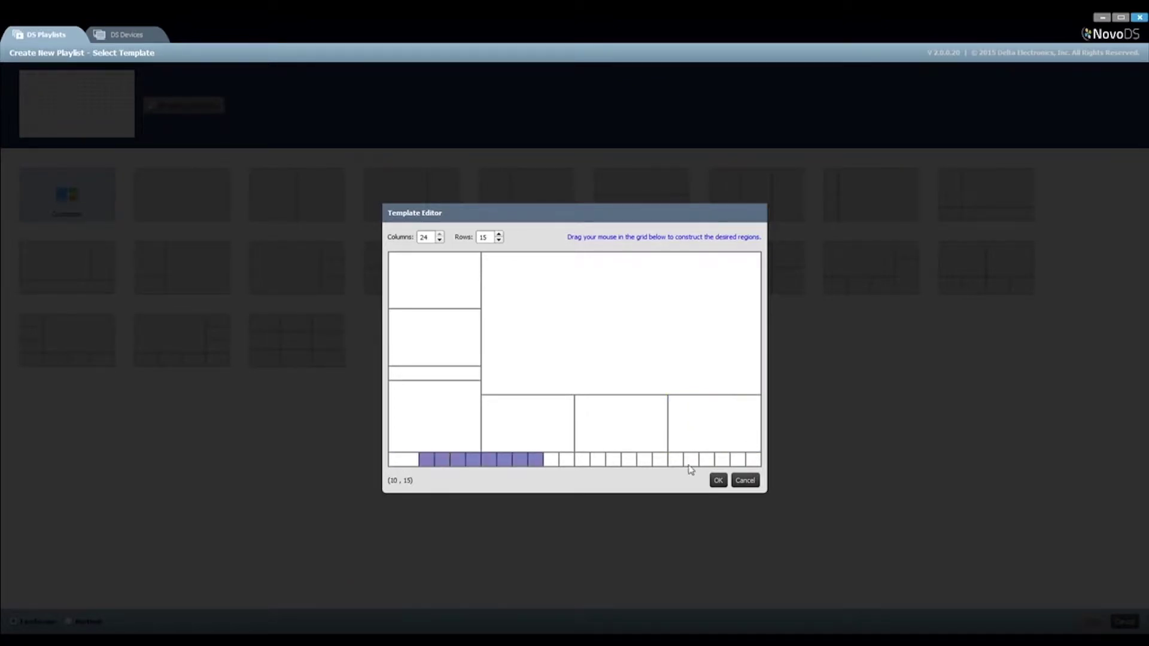
{"action": "left_click_drag", "start_coordinate": [691, 470], "coordinate": [749, 467]}
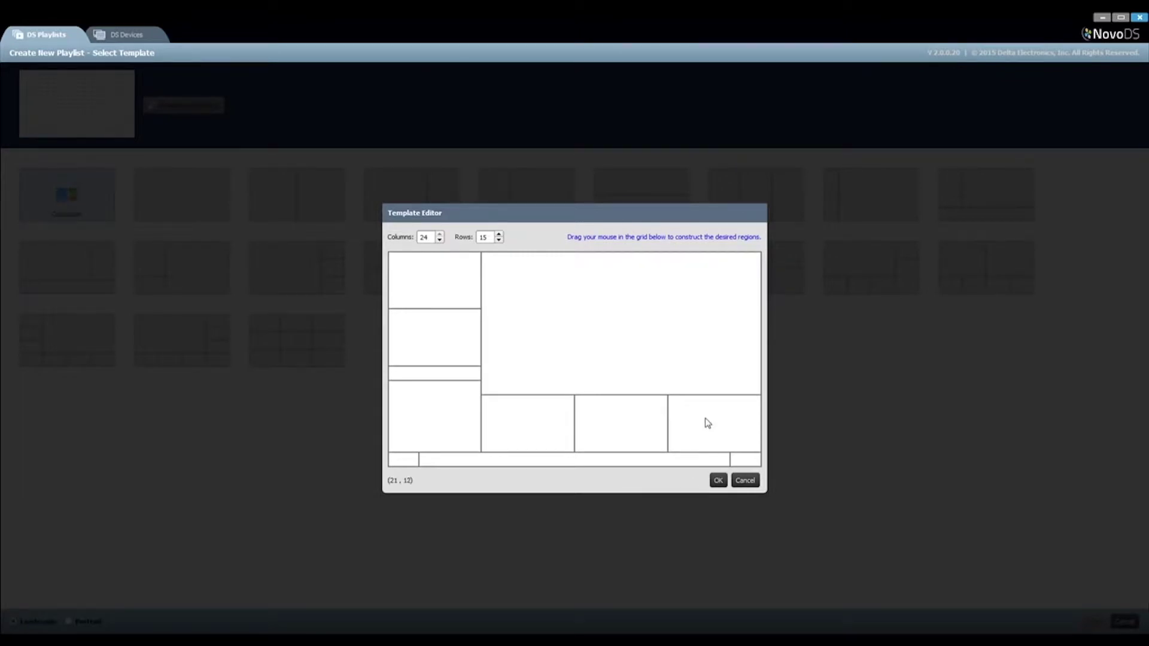
{"action": "left_click", "coordinate": [741, 464]}
{"action": "left_click", "coordinate": [706, 464]}
{"action": "left_click_drag", "start_coordinate": [426, 462], "coordinate": [755, 464]}
{"action": "left_click", "coordinate": [725, 483]}
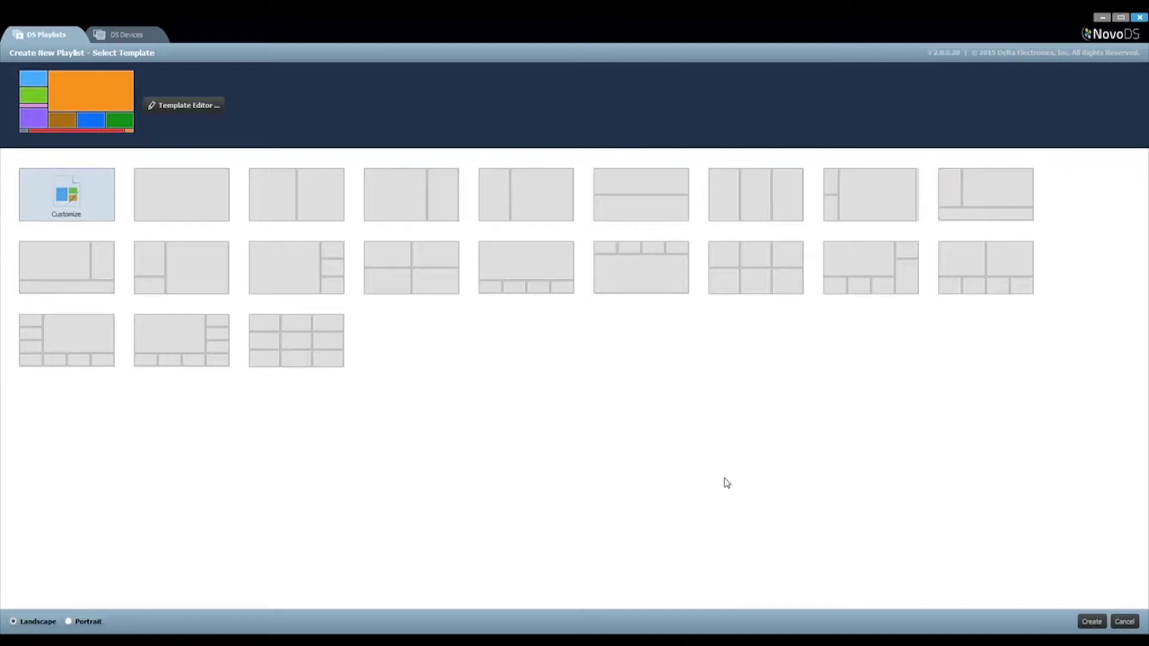
{"action": "left_click", "coordinate": [1092, 622]}
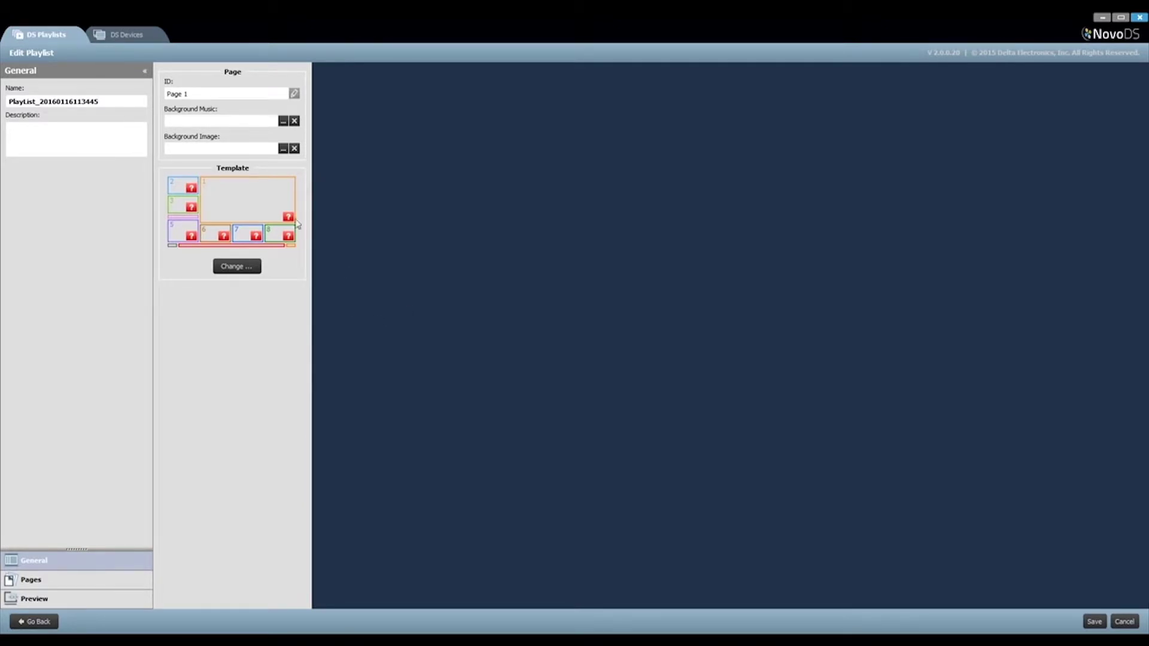
Name the playlist "NovoDS Software Demo" and describe it as "Demo how to use NovoDS software".
{"action": "left_click", "coordinate": [103, 99]}
{"action": "key", "text": "BackSpace"}
{"action": "key", "text": "BackSpace"}
{"action": "key", "text": "BackSpace"}
{"action": "key", "text": "BackSpace"}
{"action": "key", "text": "BackSpace"}
{"action": "key", "text": "BackSpace"}
{"action": "key", "text": "BackSpace"}
{"action": "key", "text": "BackSpace"}
{"action": "key", "text": "BackSpace"}
{"action": "key", "text": "BackSpace"}
{"action": "key", "text": "BackSpace"}
{"action": "key", "text": "BackSpace"}
{"action": "key", "text": "BackSpace"}
{"action": "key", "text": "BackSpace"}
{"action": "key", "text": "BackSpace"}
{"action": "key", "text": "BackSpace"}
{"action": "key", "text": "BackSpace"}
{"action": "key", "text": "BackSpace"}
{"action": "key", "text": "BackSpace"}
{"action": "key", "text": "BackSpace"}
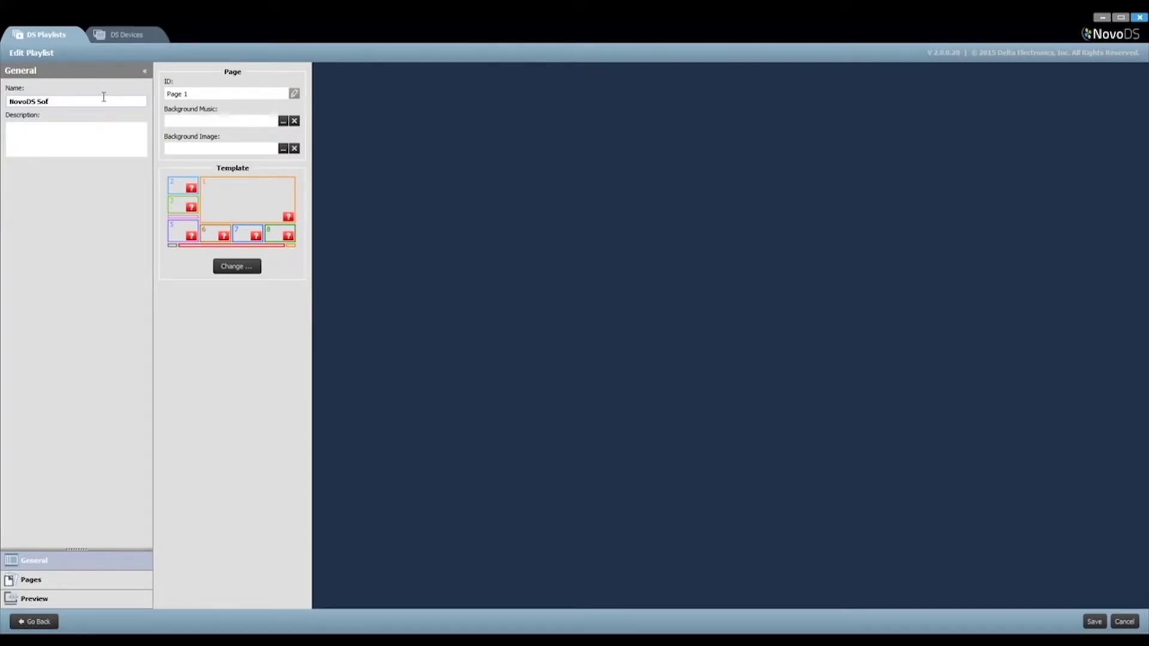
{"action": "type", "text": "NovoDS Software Demo"}
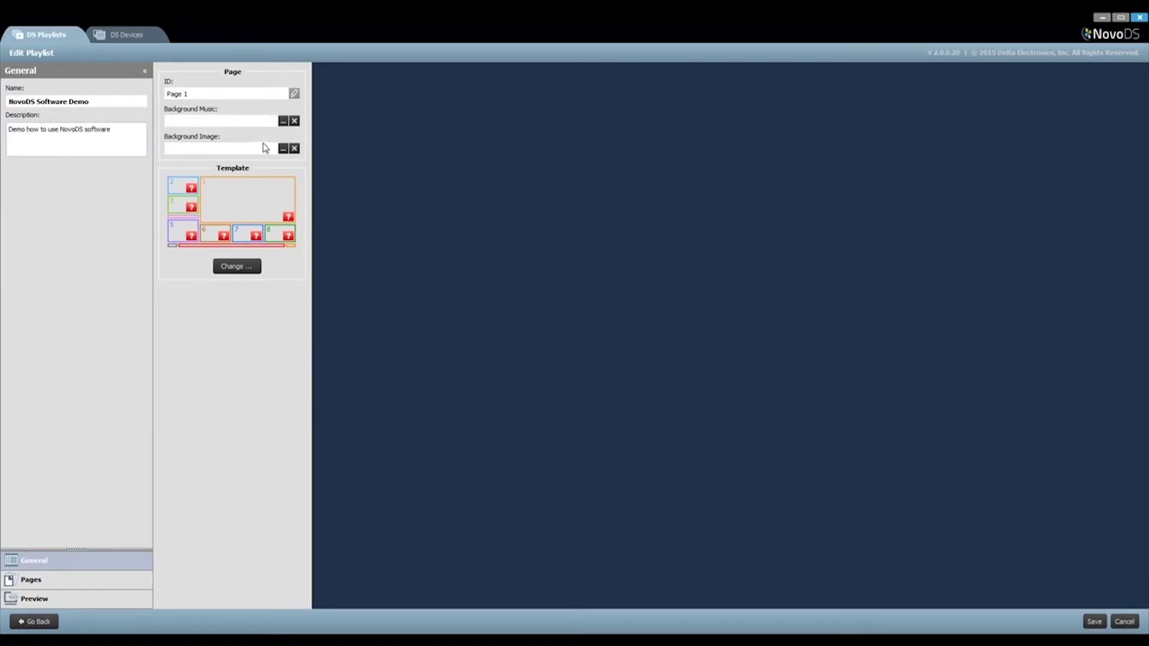
Set the background image of Page 1 to BG.jpg from the Main Page folder.
{"action": "left_click", "coordinate": [283, 121]}
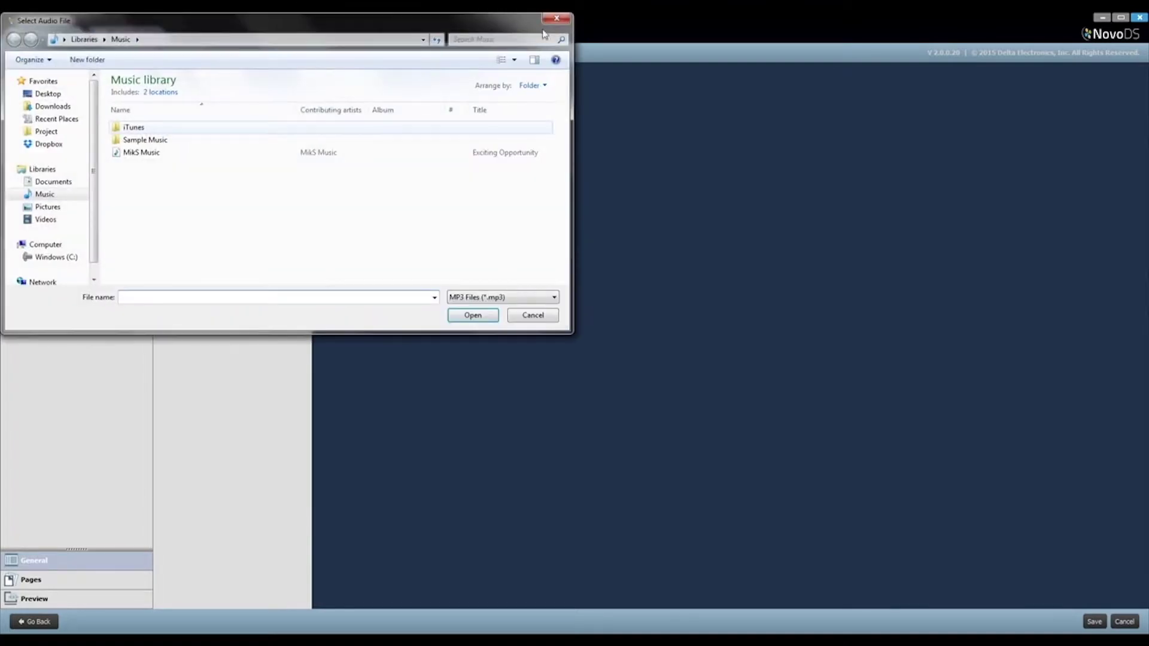
{"action": "left_click", "coordinate": [556, 18]}
{"action": "left_click", "coordinate": [285, 146]}
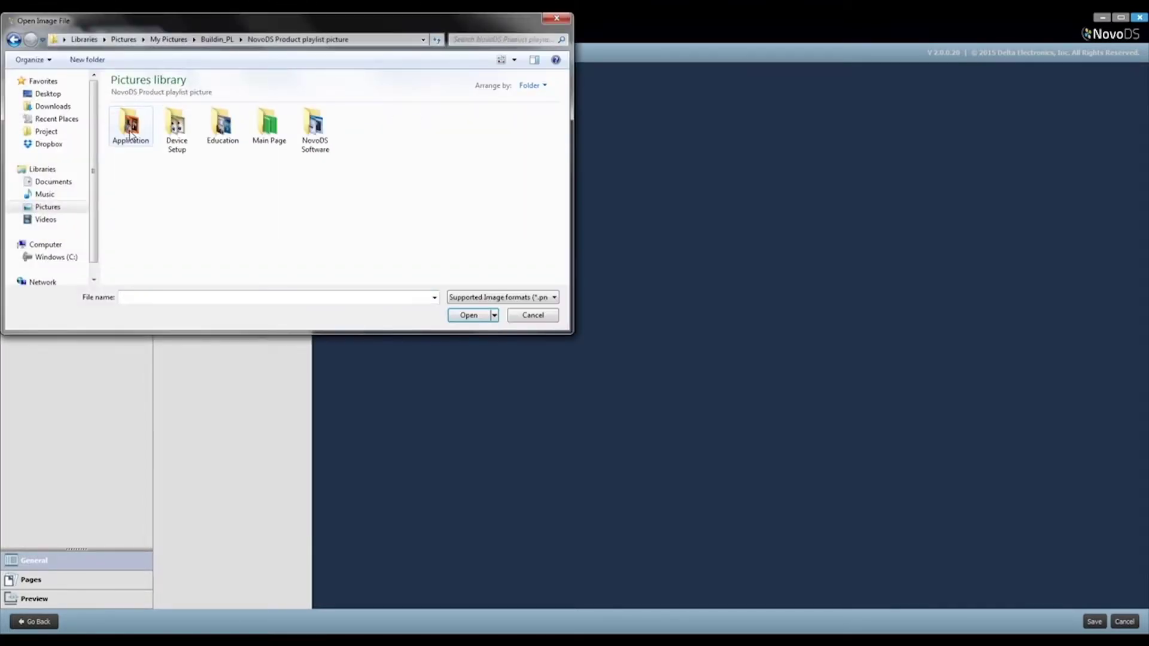
{"action": "double_click", "coordinate": [270, 126]}
{"action": "left_click", "coordinate": [129, 124]}
{"action": "left_click", "coordinate": [482, 315]}
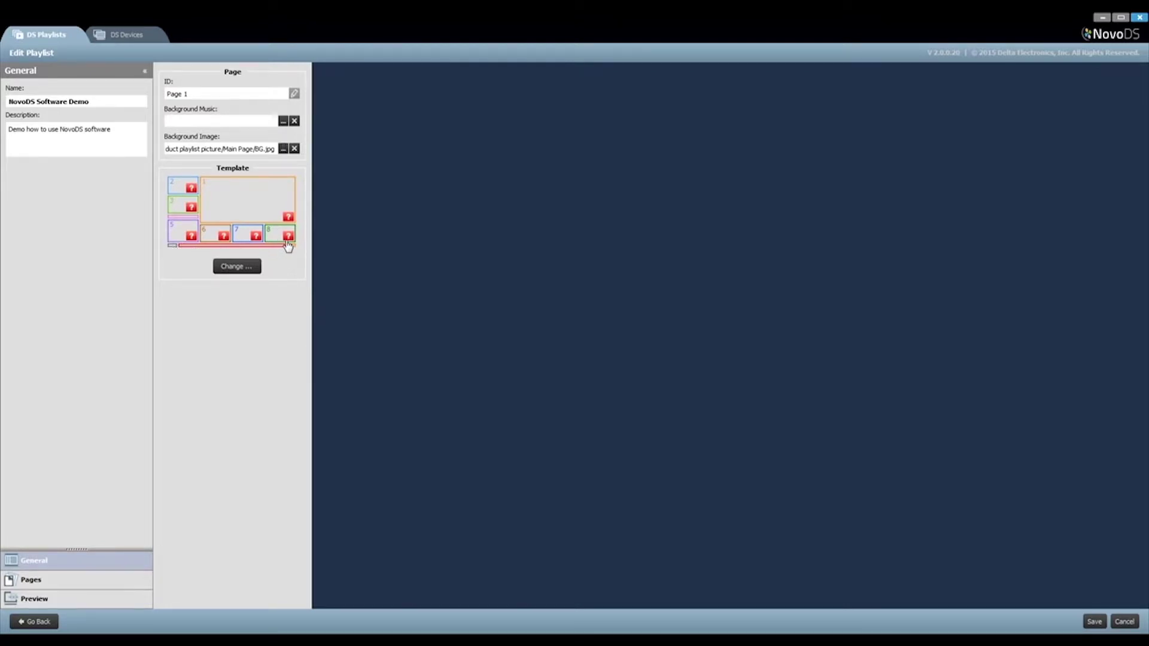
Set region 1 to media, add the DS-Clip-with-Music video from the Main Page folder, and enable stretching the video to fill the region.
{"action": "left_click", "coordinate": [262, 200]}
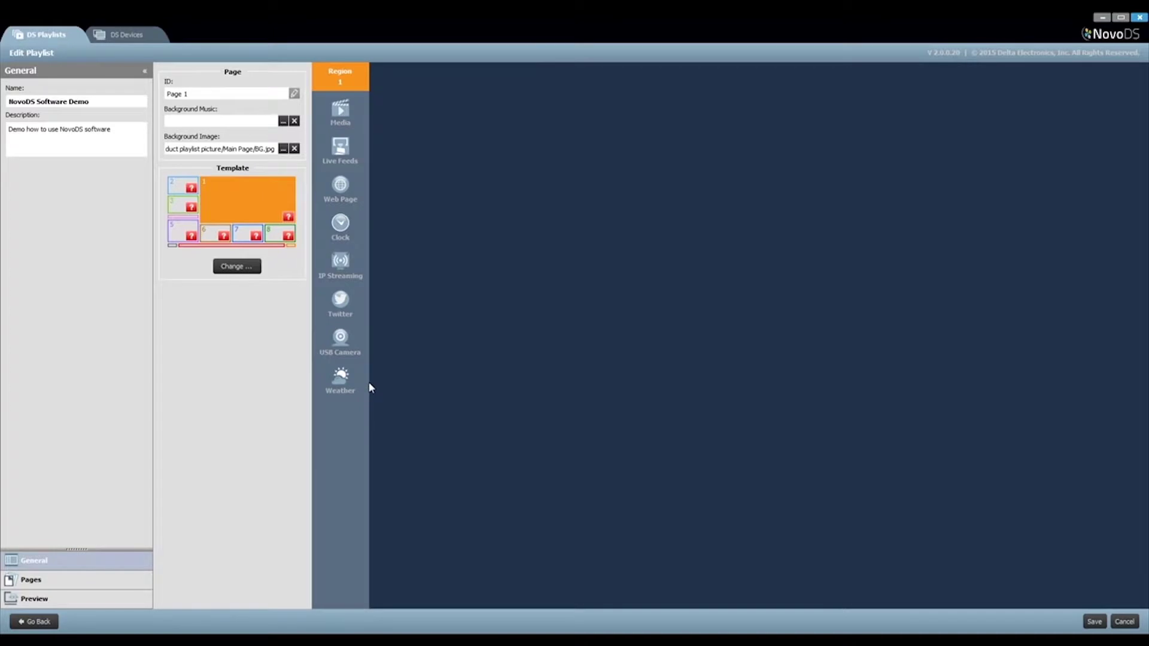
{"action": "left_click", "coordinate": [348, 115]}
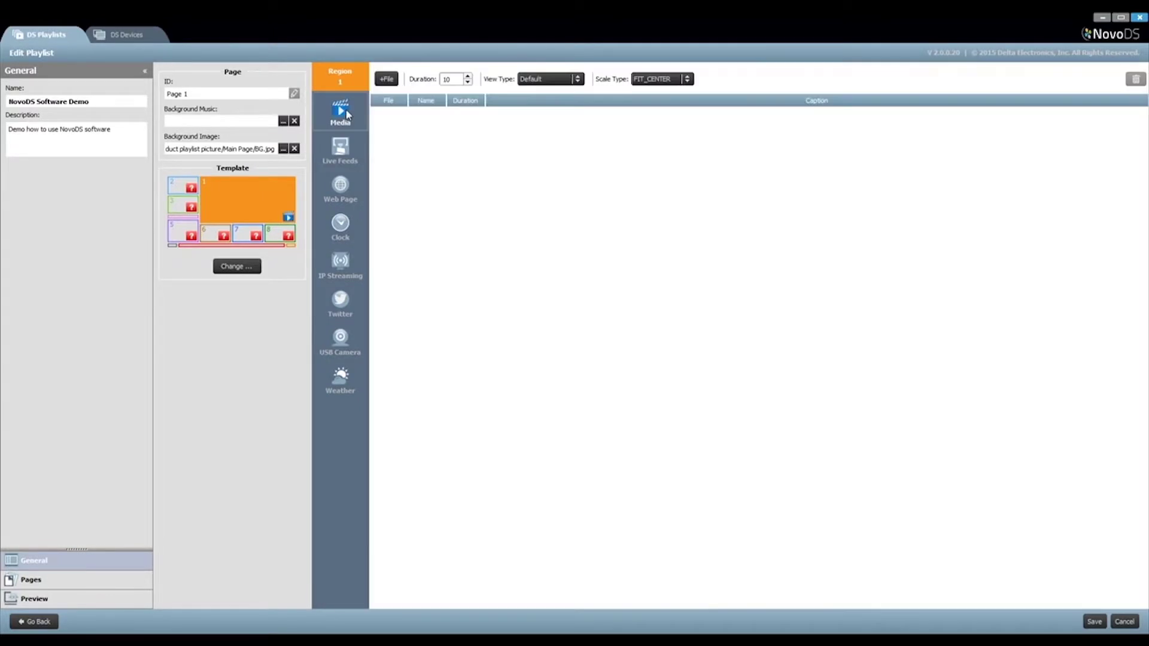
{"action": "left_click", "coordinate": [389, 79]}
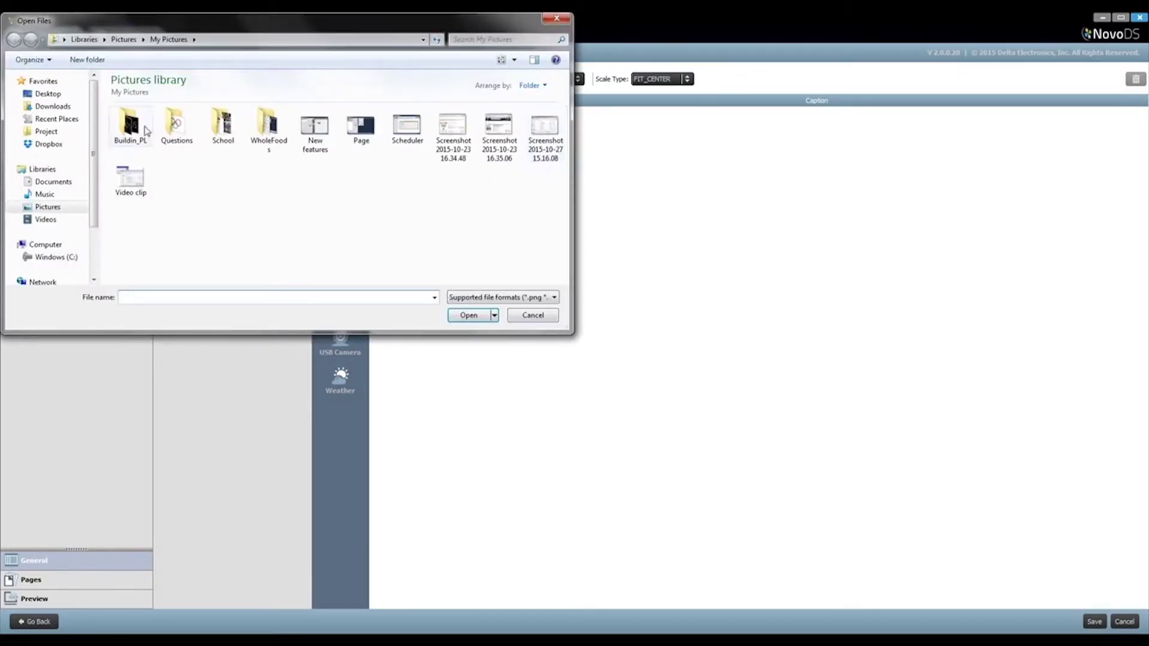
{"action": "double_click", "coordinate": [130, 124]}
{"action": "double_click", "coordinate": [146, 131]}
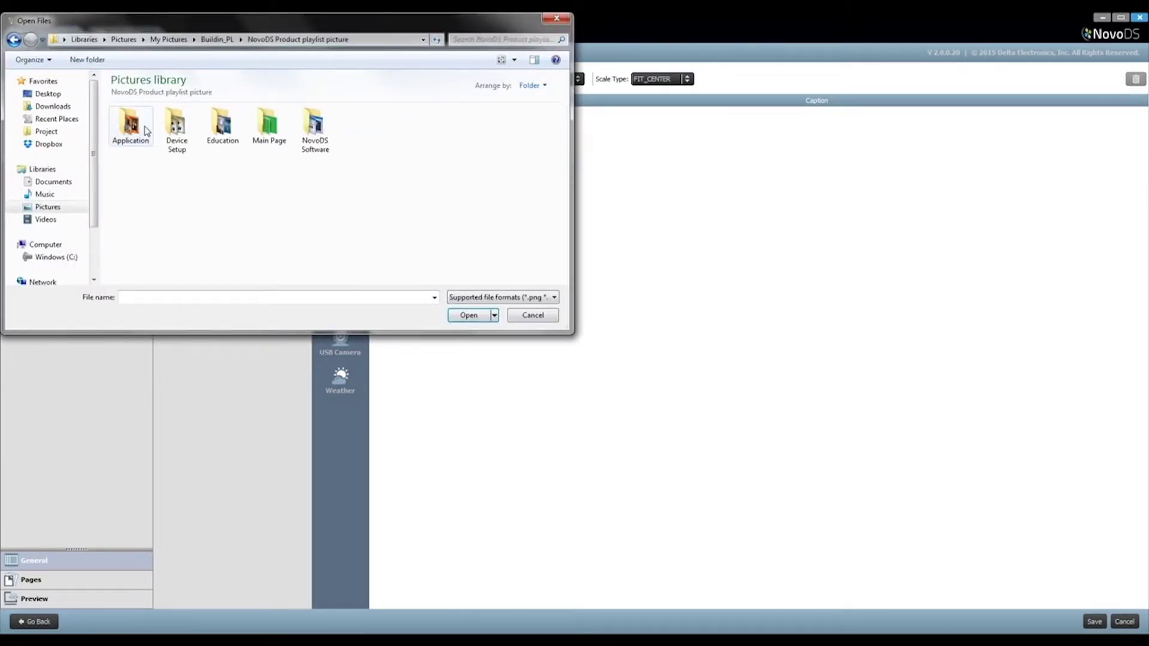
{"action": "double_click", "coordinate": [281, 137]}
{"action": "left_click", "coordinate": [177, 127]}
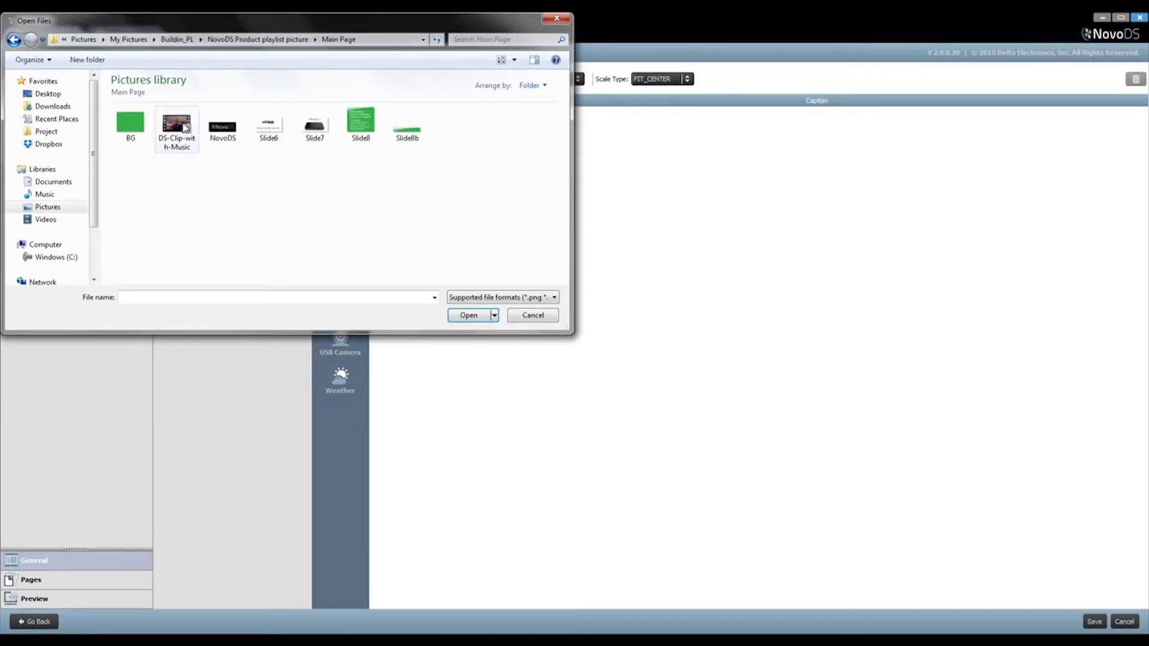
{"action": "left_click", "coordinate": [470, 314]}
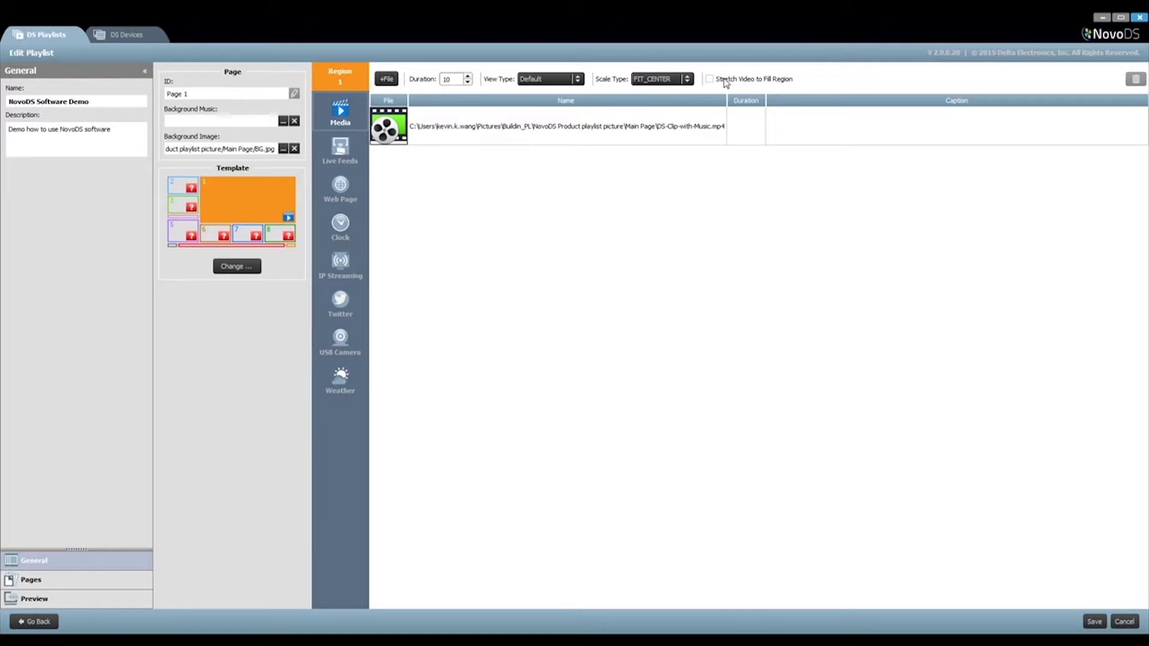
{"action": "left_click", "coordinate": [725, 82]}
Set region 2 to media, add Slide6.jpg from the Main Page folder, and choose its scale type.
{"action": "left_click", "coordinate": [174, 187]}
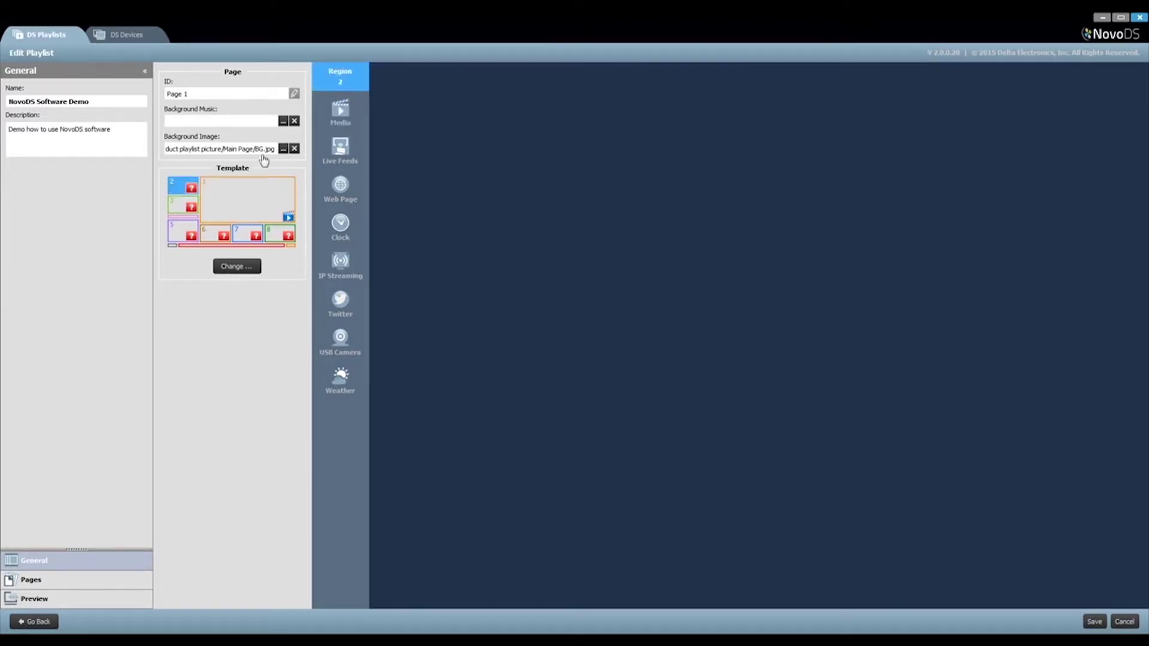
{"action": "left_click", "coordinate": [342, 115]}
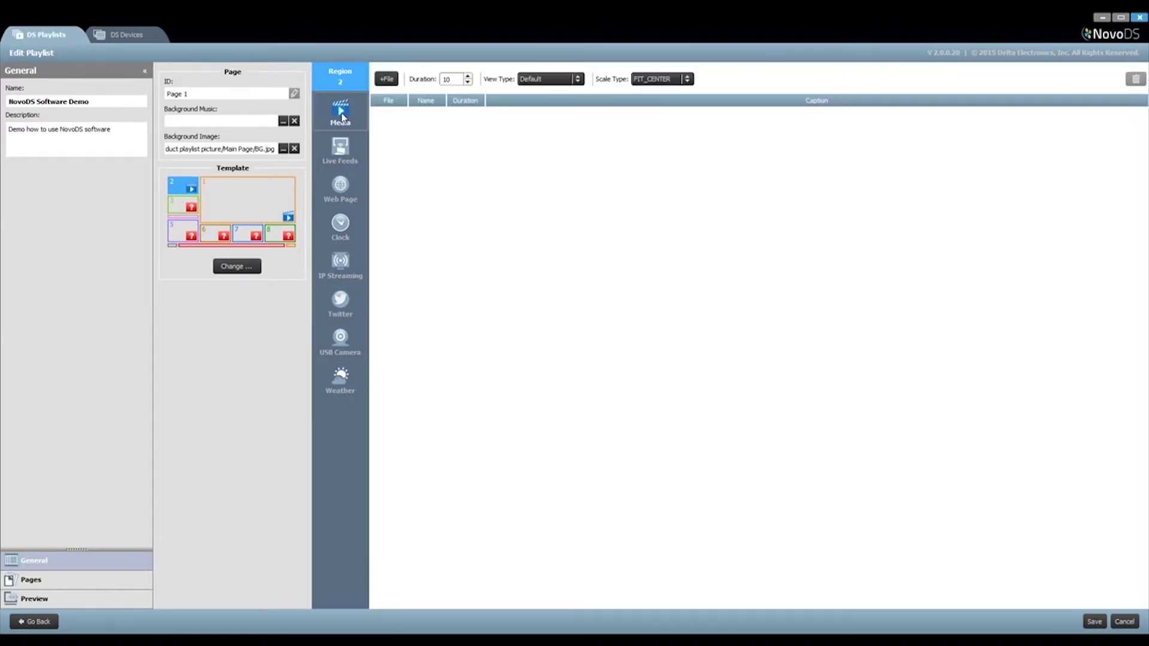
{"action": "left_click", "coordinate": [389, 80]}
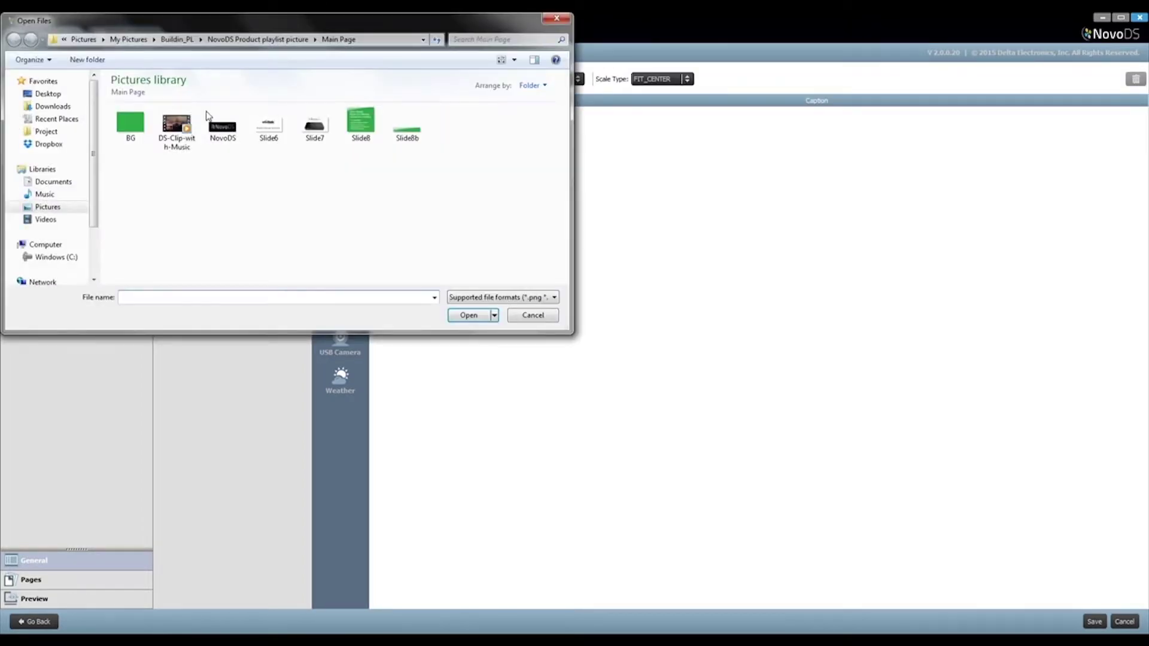
{"action": "double_click", "coordinate": [271, 133]}
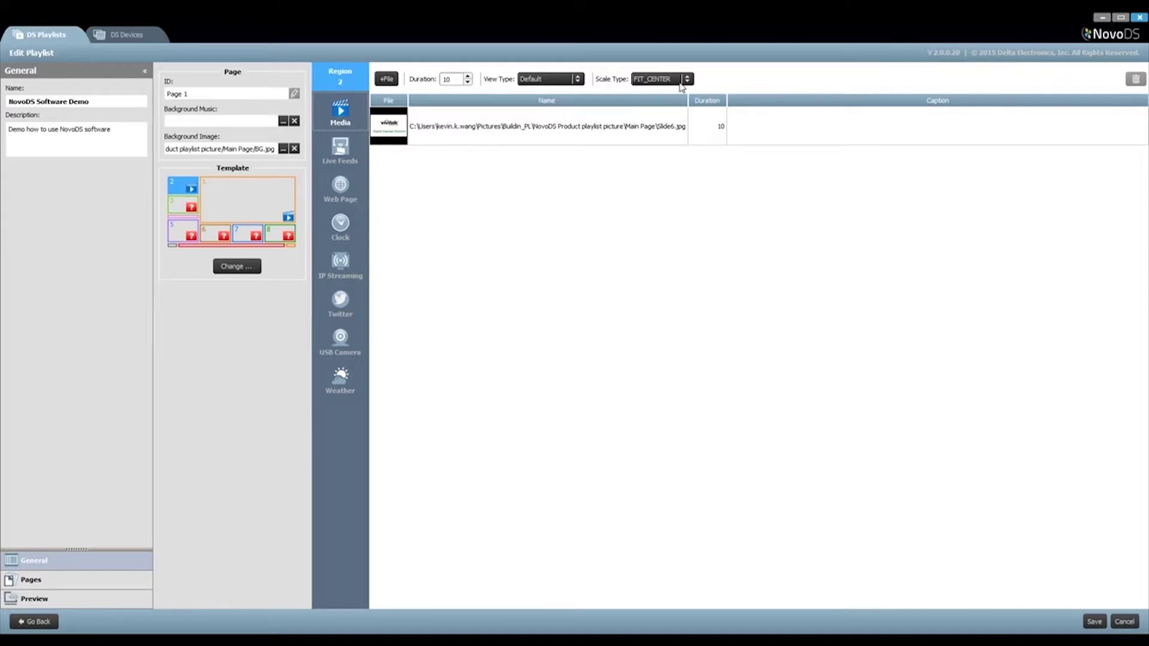
{"action": "left_click", "coordinate": [686, 79]}
{"action": "left_click", "coordinate": [671, 75]}
Add Slide7.jpg from the Main Page folder to region 3 as media and set its scale type to FIT_XY.
{"action": "left_click", "coordinate": [179, 208]}
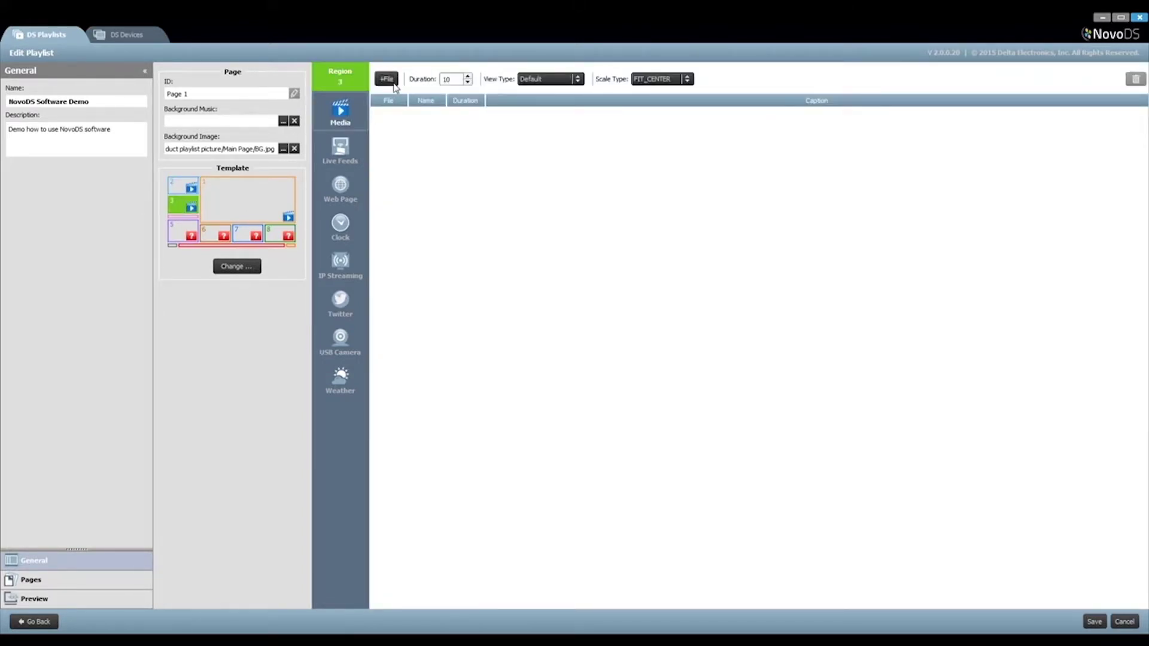
{"action": "left_click", "coordinate": [393, 85]}
{"action": "left_click", "coordinate": [313, 123]}
{"action": "left_click", "coordinate": [473, 313]}
{"action": "left_click", "coordinate": [669, 77]}
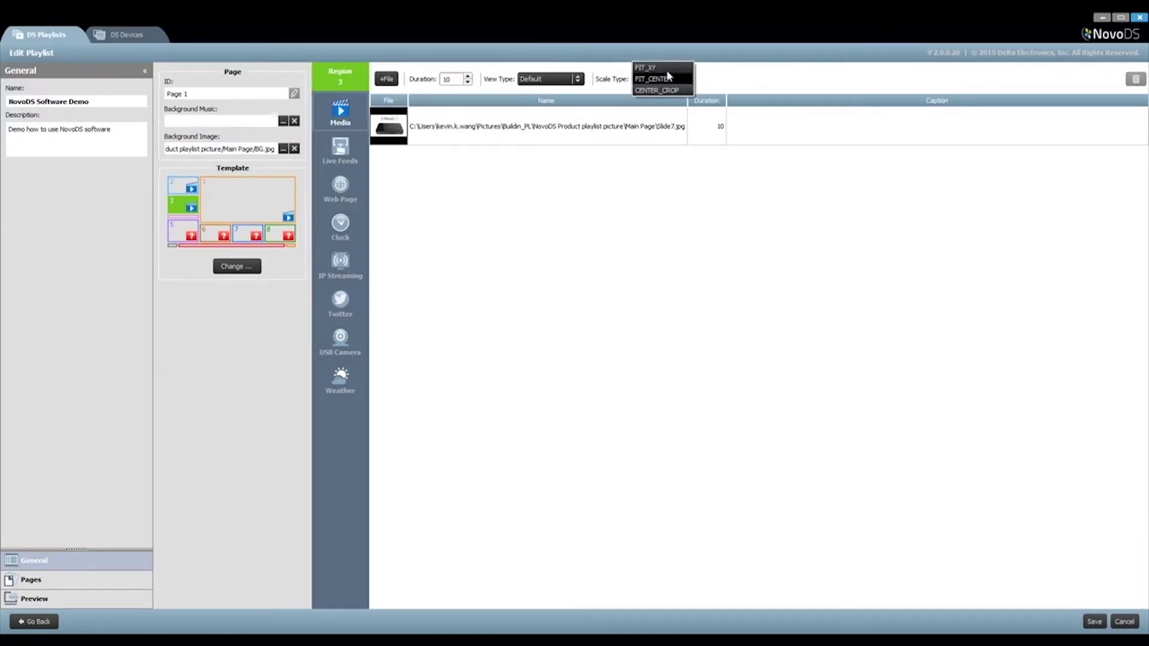
{"action": "left_click", "coordinate": [666, 68]}
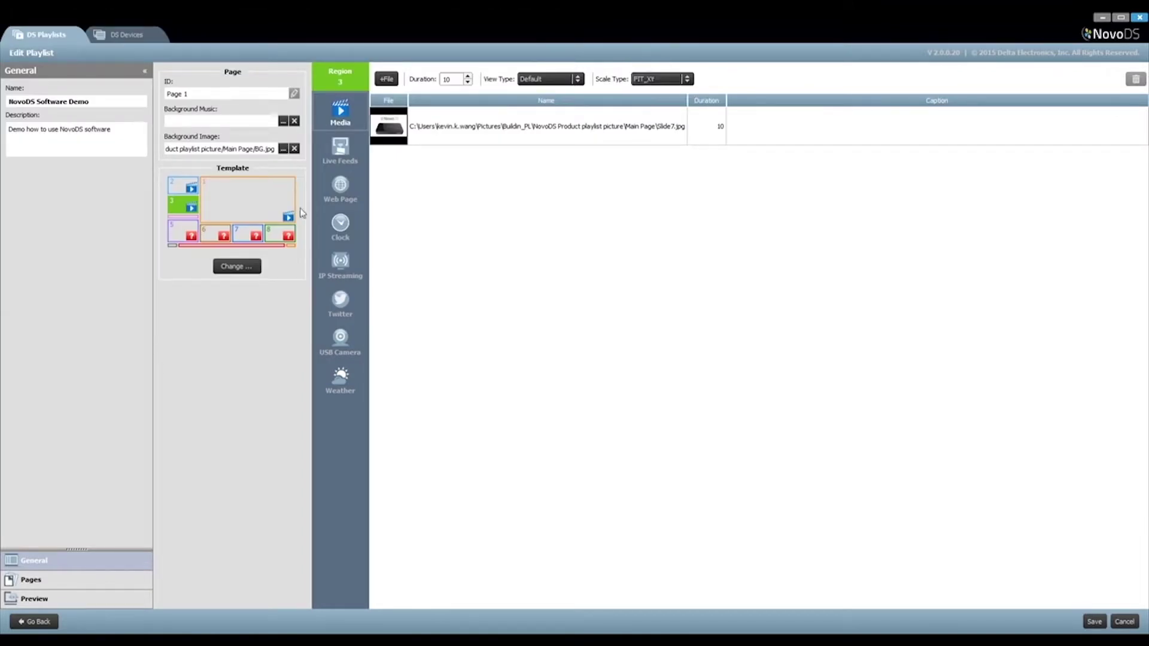
Add Slide8b.jpg to region 4 as media with the FIT_XY scale type, and save the playlist.
{"action": "left_click", "coordinate": [189, 222]}
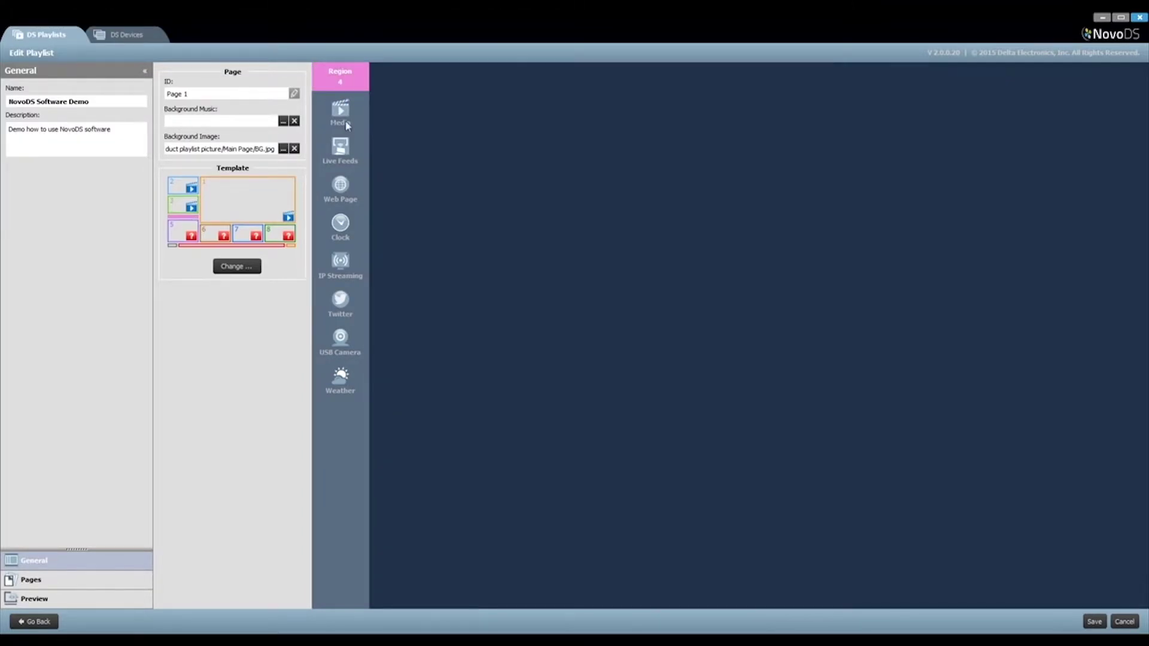
{"action": "left_click", "coordinate": [388, 78]}
{"action": "double_click", "coordinate": [407, 126]}
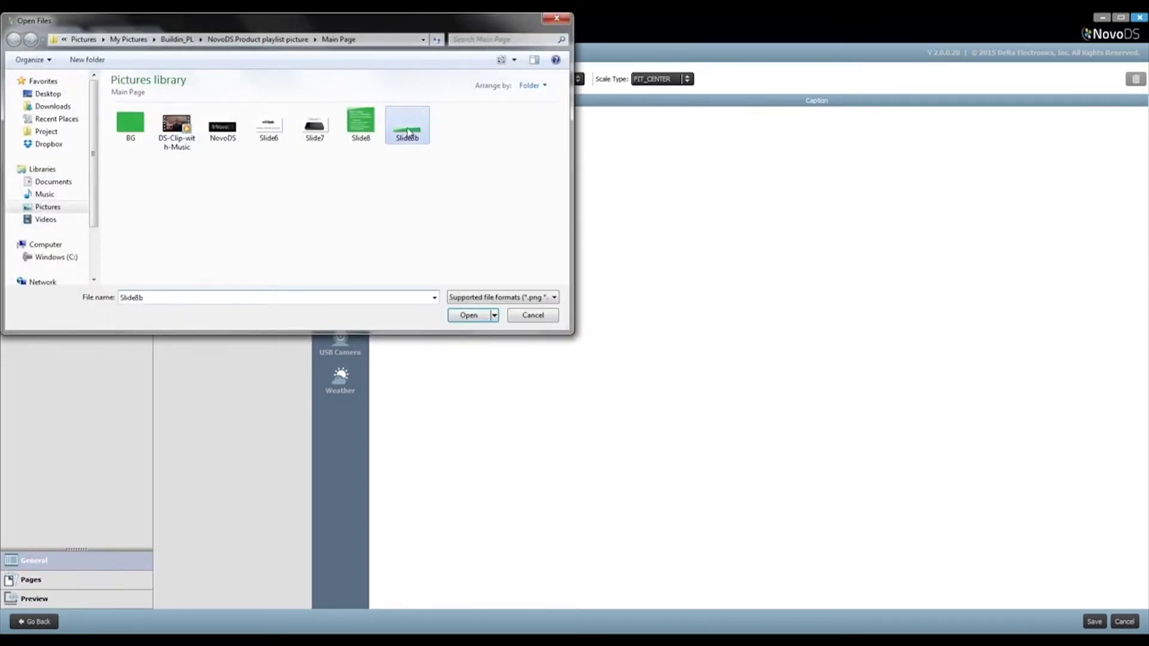
{"action": "left_click", "coordinate": [1094, 621]}
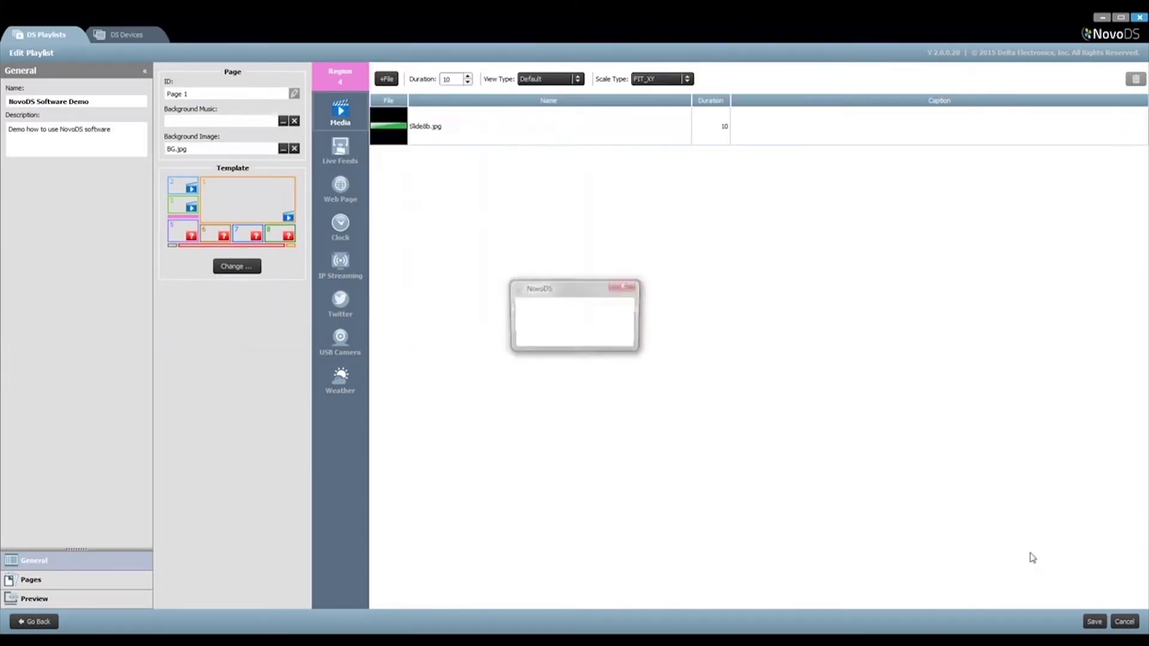
{"action": "left_click", "coordinate": [616, 336]}
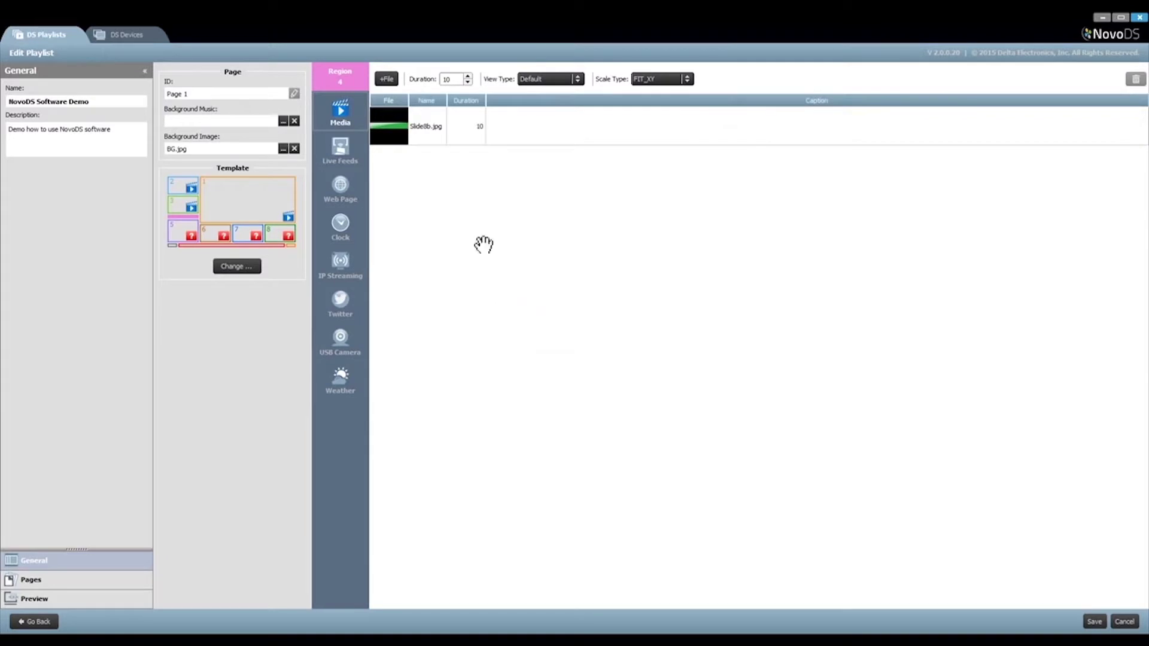
Set region 5 to live feeds with the Rich Text visual effect.
{"action": "left_click", "coordinate": [177, 230]}
{"action": "left_click", "coordinate": [340, 150]}
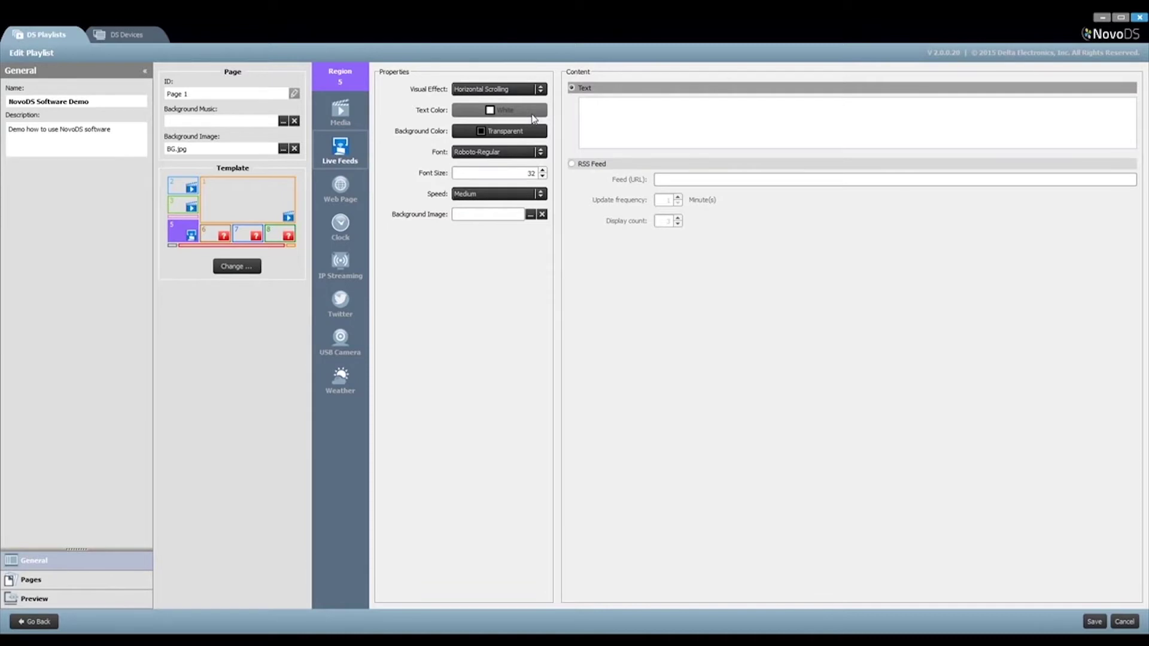
{"action": "left_click", "coordinate": [522, 90]}
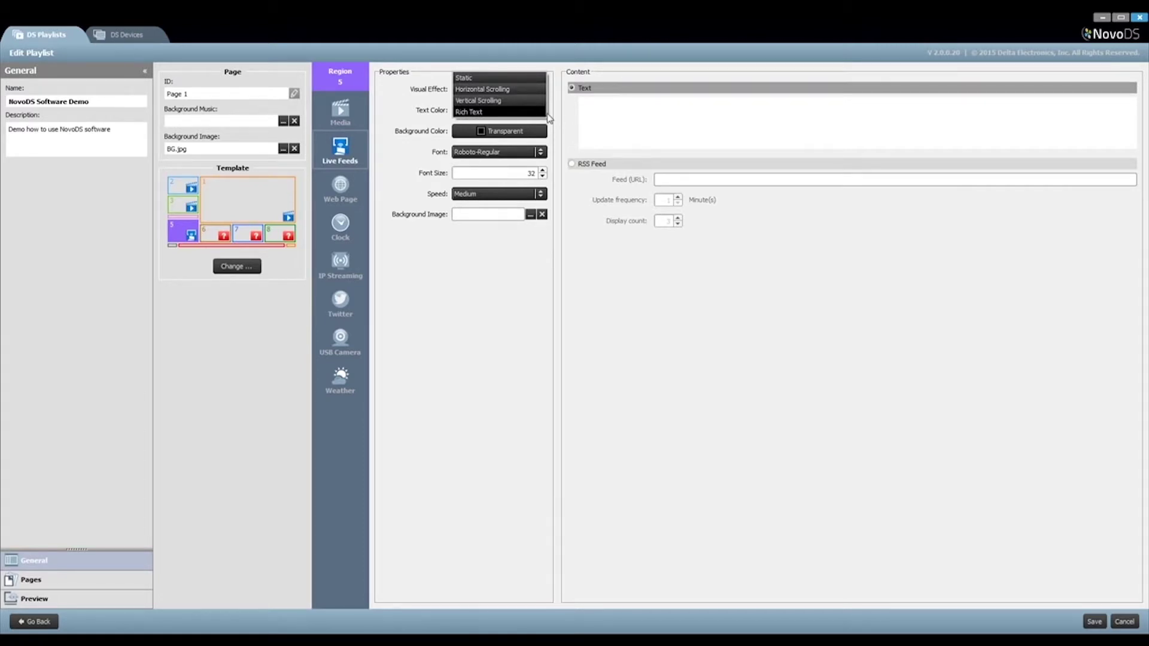
{"action": "left_click", "coordinate": [532, 112]}
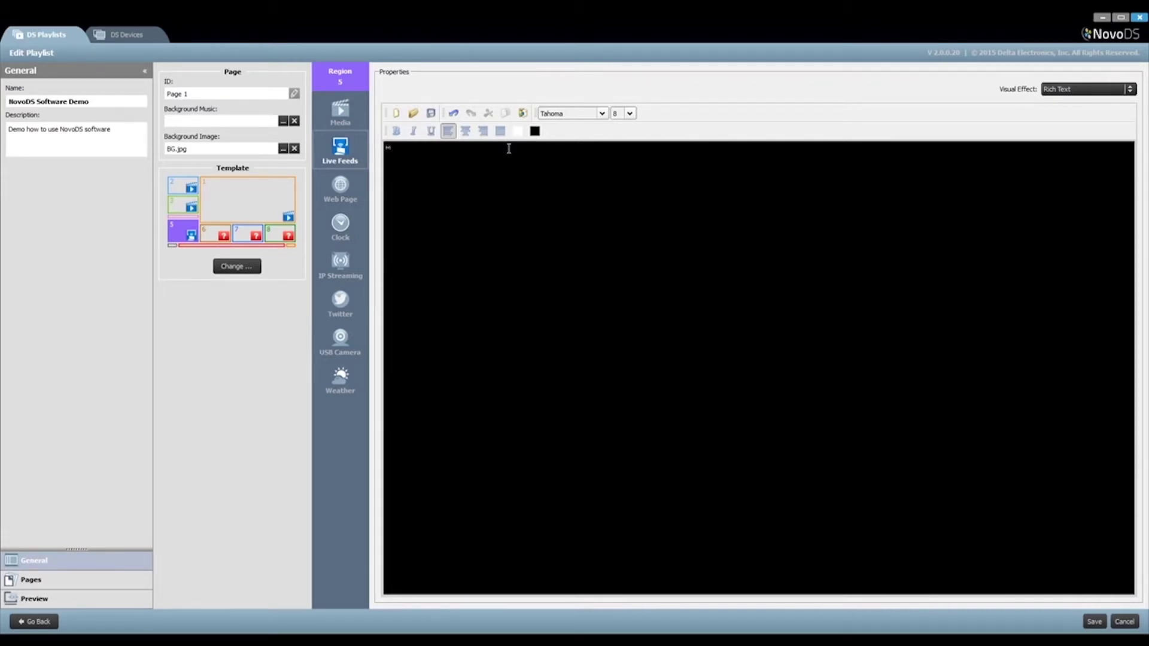
Enter the rich-text lines "Make it simple", "Delivery your Message", "Capture your Audience", "- 4K resolution" and "- Intuitive Playlist".
{"action": "type", "text": "Make it simple"}
{"action": "key", "text": "Return"}
{"action": "type", "text": "Delivery your Message Capture your Audience - 4K resolution - Intuitive Playlist "}
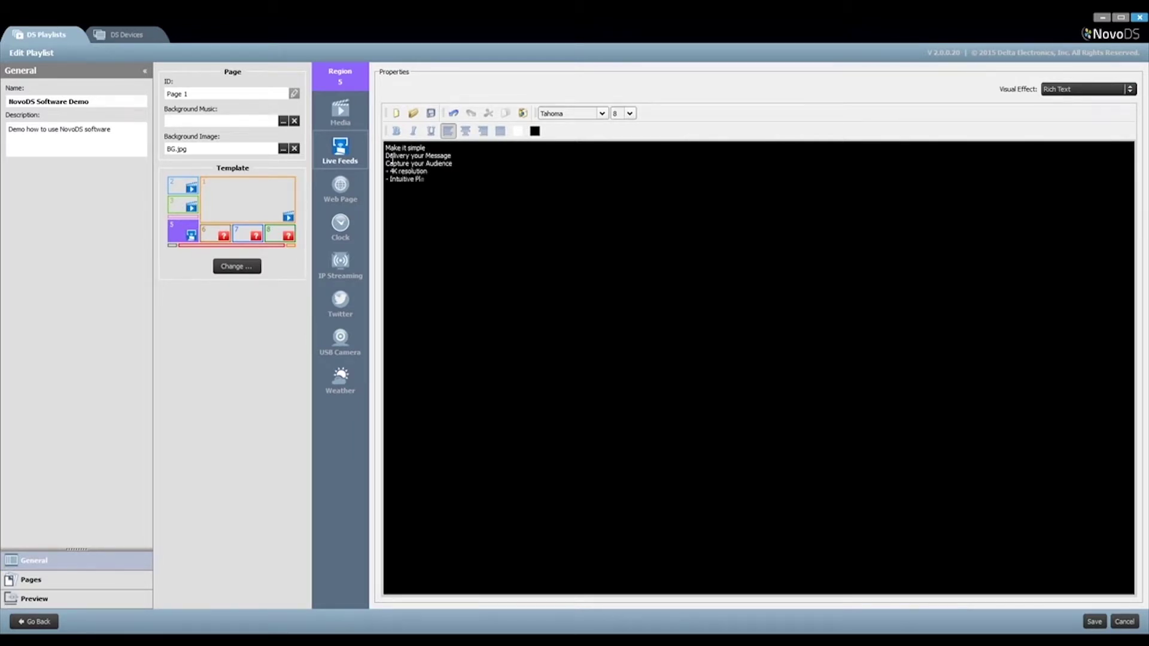
Complete the last line with "Creation" and add the lines "- Scheduled Playlist", "- Network-based Management" and "- Remote Monitoring".
{"action": "type", "text": "Creation"}
{"action": "key", "text": "Return"}
{"action": "type", "text": "- Scheduled Playlist"}
{"action": "key", "text": "Return"}
{"action": "type", "text": "- Network-based Management"}
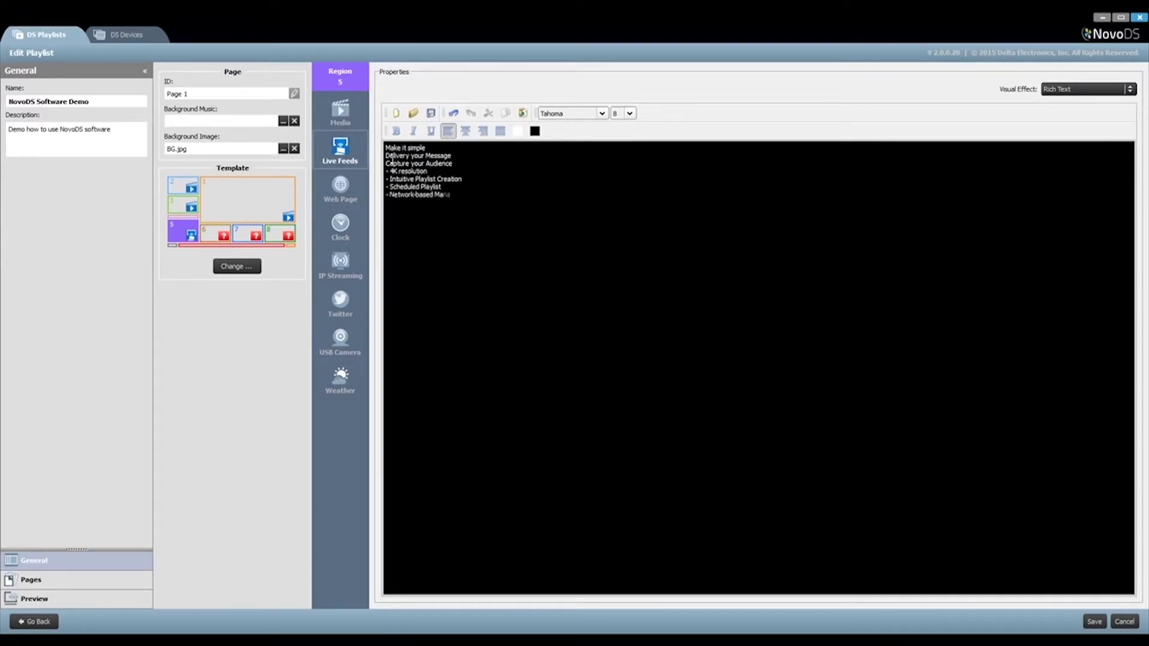
{"action": "key", "text": "Return"}
{"action": "type", "text": "- Remote Monitoring"}
Format the text in bold, with the three headline lines in a larger font size than the five feature lines.
{"action": "left_click_drag", "start_coordinate": [454, 163], "coordinate": [388, 119]}
{"action": "left_click", "coordinate": [630, 114]}
{"action": "left_click", "coordinate": [619, 194]}
{"action": "left_click", "coordinate": [630, 114]}
{"action": "left_click_drag", "start_coordinate": [478, 242], "coordinate": [389, 266]}
{"action": "left_click", "coordinate": [617, 171]}
Indent the five dashed feature lines beneath the headlines and adjust the three headline lines.
{"action": "left_click", "coordinate": [386, 211]}
{"action": "key", "text": "Tab"}
{"action": "left_click", "coordinate": [386, 224]}
{"action": "key", "text": "Tab"}
{"action": "key", "text": "Tab"}
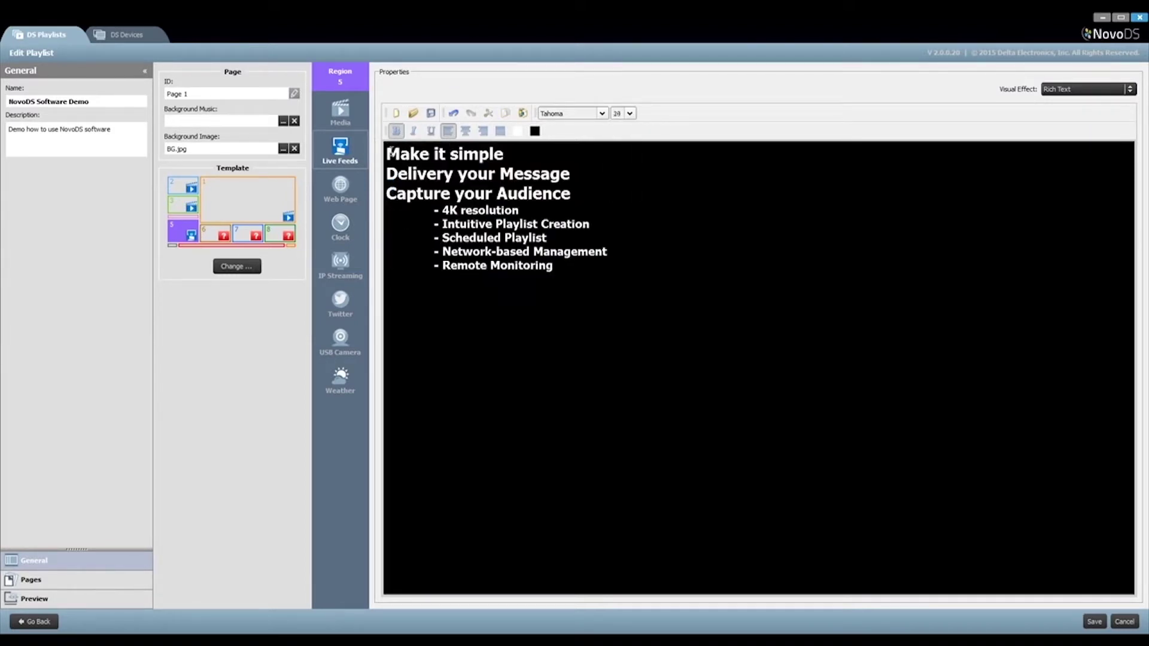
{"action": "left_click_drag", "start_coordinate": [388, 154], "coordinate": [623, 201]}
{"action": "key", "text": "Tab"}
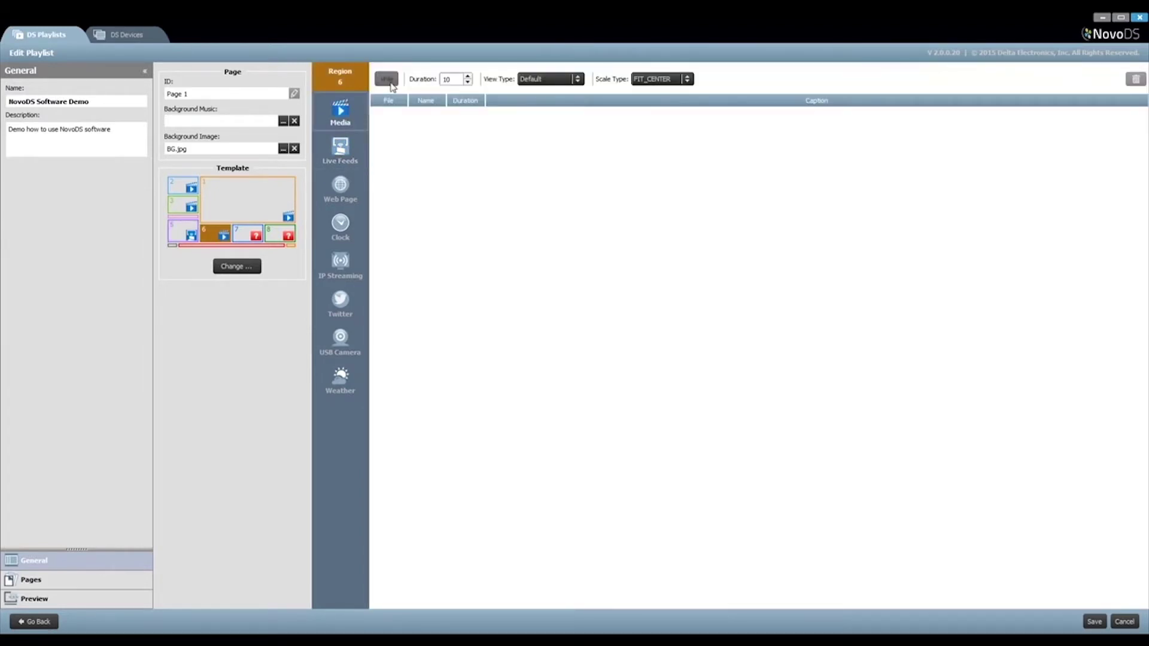
Add the Drag & Drop Content Creation, Intuitive Template Editor, Remote Snapshot and Wide-range Content Source images from the NovoDS Software folder to region 6.
{"action": "left_click", "coordinate": [386, 81]}
{"action": "double_click", "coordinate": [134, 137]}
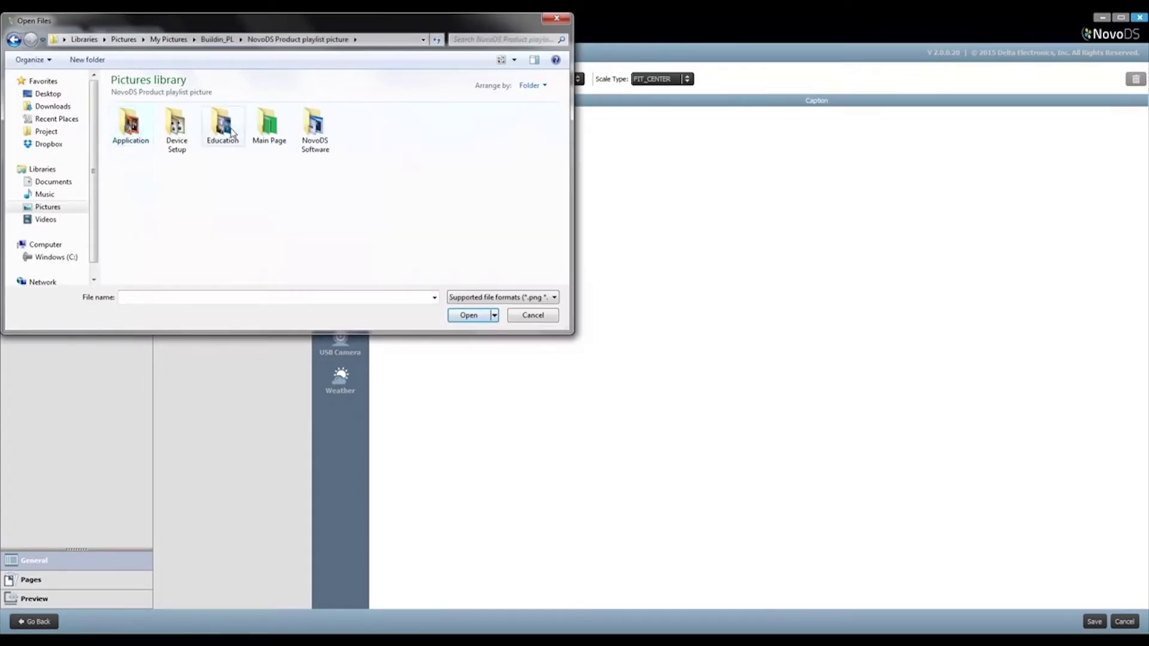
{"action": "double_click", "coordinate": [315, 129]}
{"action": "left_click", "coordinate": [469, 315]}
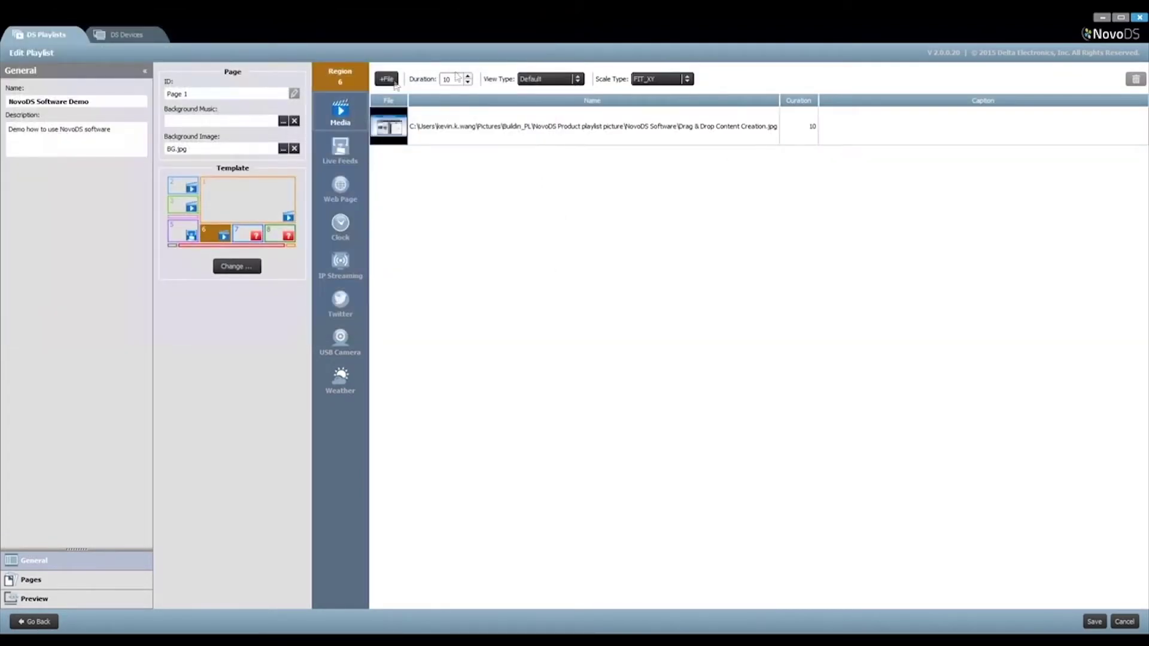
{"action": "left_click", "coordinate": [386, 81]}
{"action": "left_click", "coordinate": [187, 137]}
{"action": "left_click", "coordinate": [269, 131], "text": "shift"}
{"action": "left_click", "coordinate": [469, 315]}
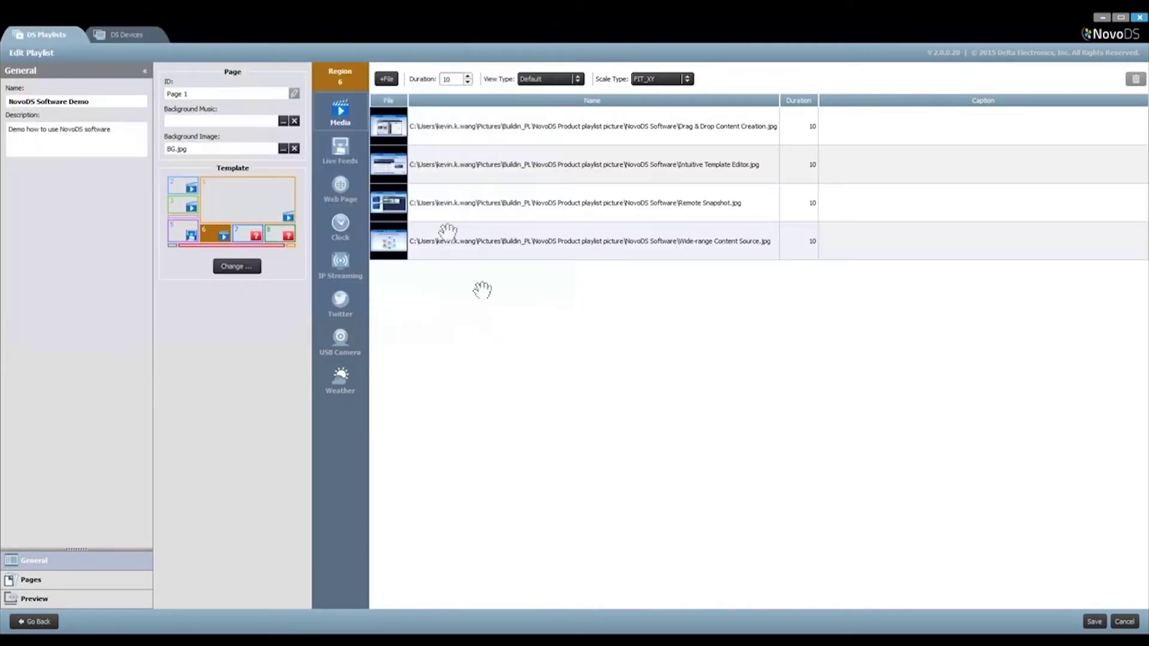
Add Network Mode.jpg and Standalone Mode.jpg from the Device Setup folder to region 7, and save the playlist.
{"action": "left_click", "coordinate": [248, 234]}
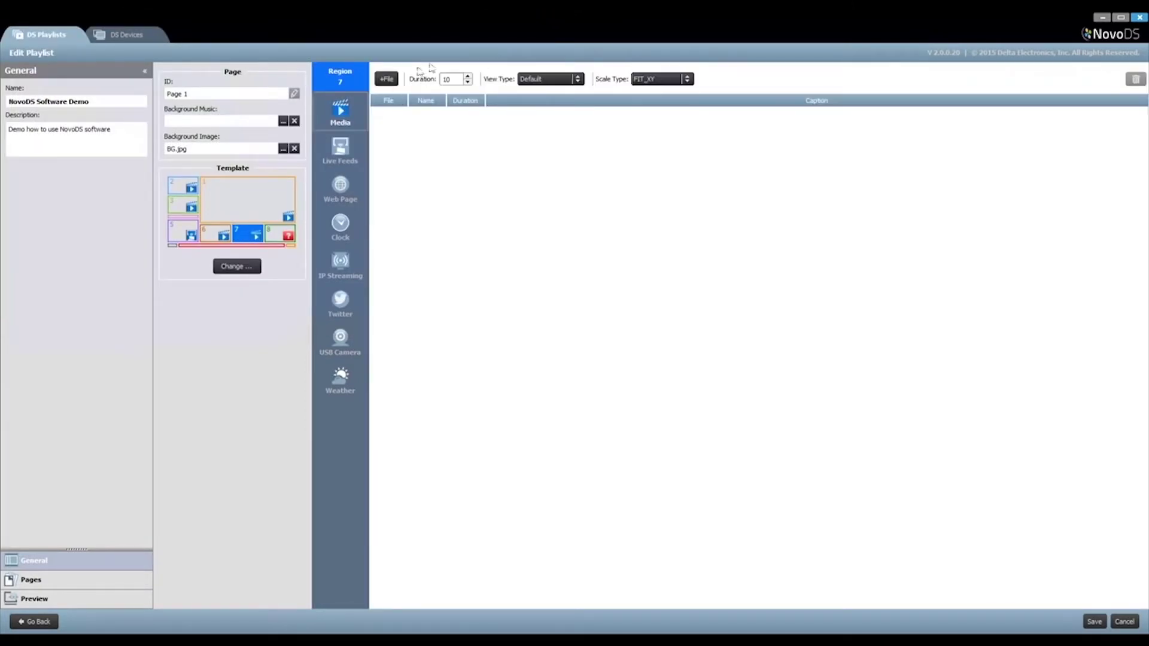
{"action": "left_click", "coordinate": [386, 78]}
{"action": "left_click", "coordinate": [257, 38]}
{"action": "double_click", "coordinate": [177, 125]}
{"action": "left_click", "coordinate": [130, 126]}
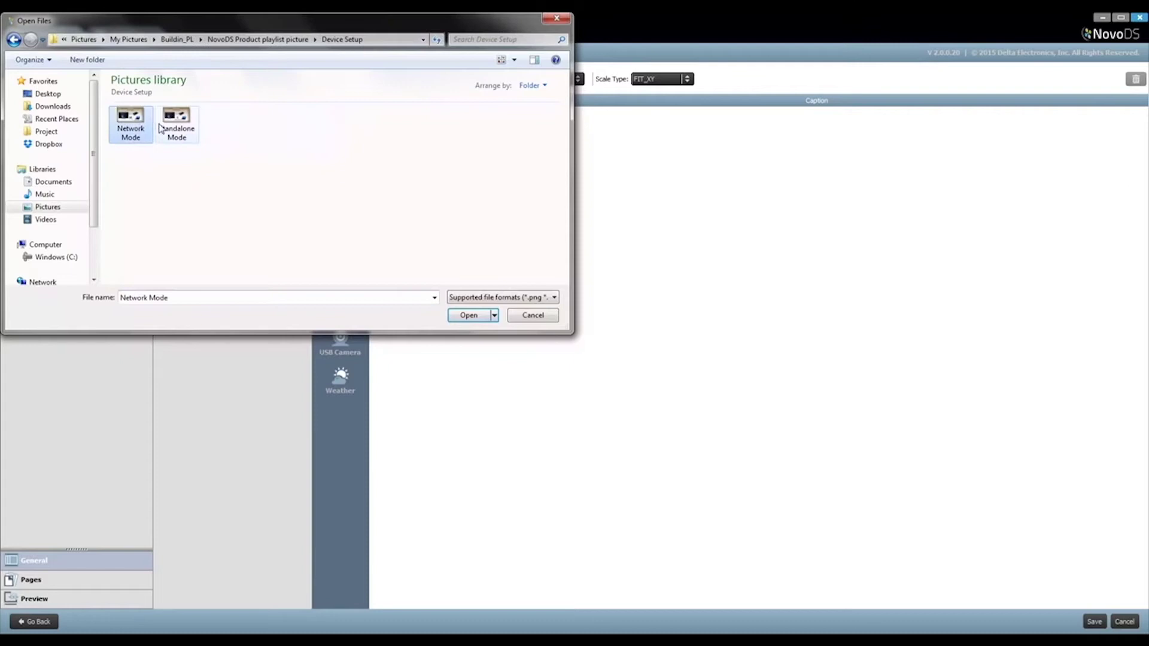
{"action": "left_click", "coordinate": [176, 126], "text": "shift"}
{"action": "left_click", "coordinate": [468, 314]}
{"action": "left_click", "coordinate": [1095, 621]}
{"action": "left_click", "coordinate": [616, 331]}
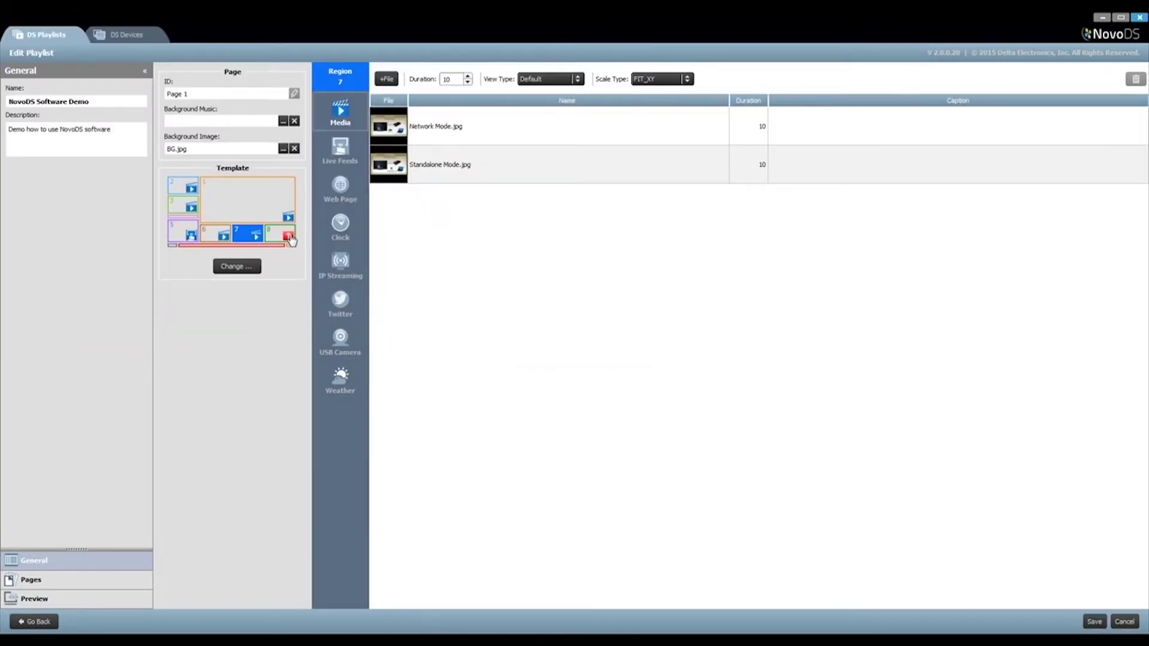
Add the six images from Airports.jpg to Stores.jpg in the Application folder to region 8.
{"action": "left_click", "coordinate": [280, 234]}
{"action": "left_click", "coordinate": [386, 79]}
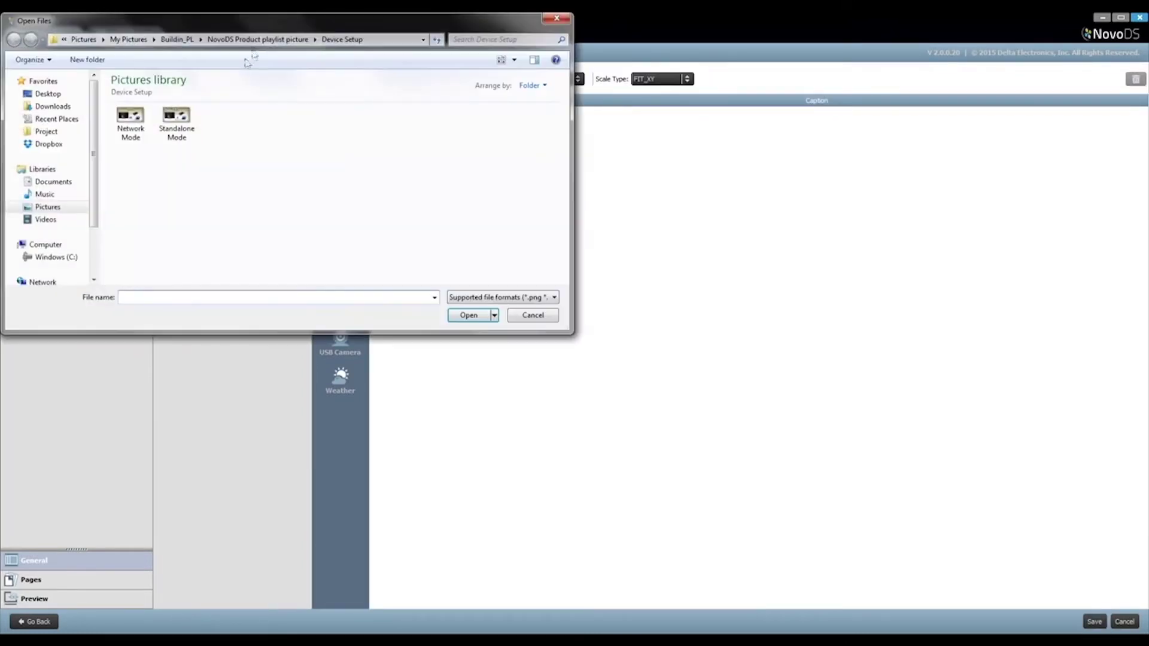
{"action": "left_click", "coordinate": [258, 39]}
{"action": "double_click", "coordinate": [130, 126]}
{"action": "left_click", "coordinate": [130, 120]}
{"action": "left_click", "coordinate": [362, 122], "text": "shift"}
{"action": "left_click", "coordinate": [473, 316]}
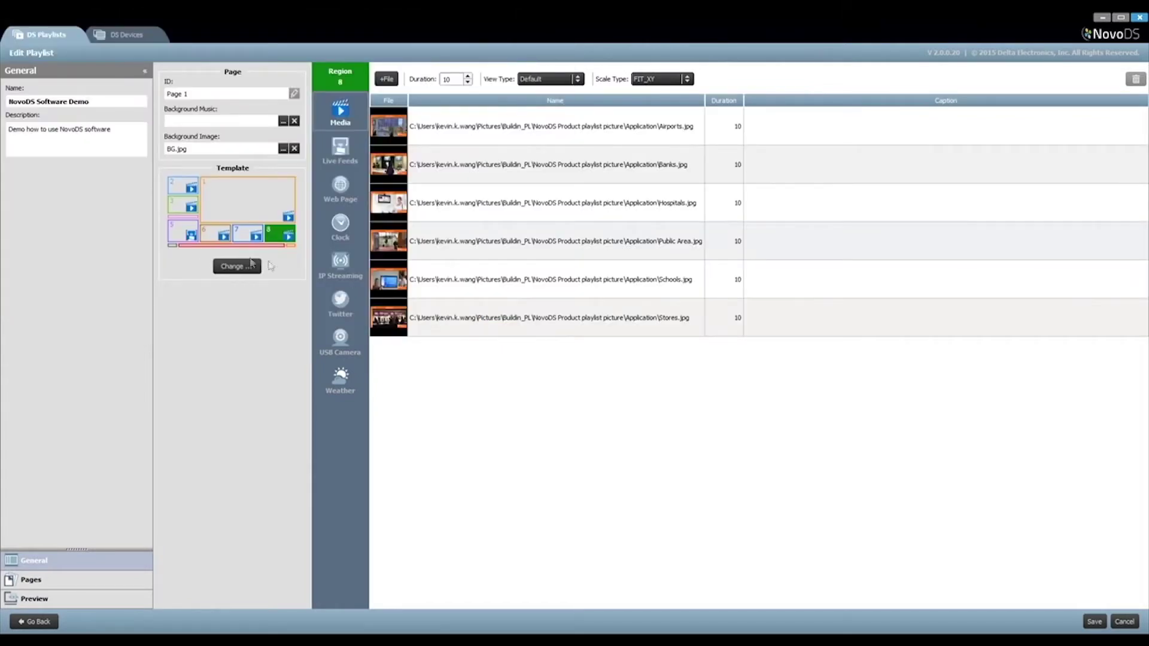
Add the NovoDS image from the Main Page folder to region 9 as media.
{"action": "left_click", "coordinate": [173, 245]}
{"action": "left_click", "coordinate": [386, 79]}
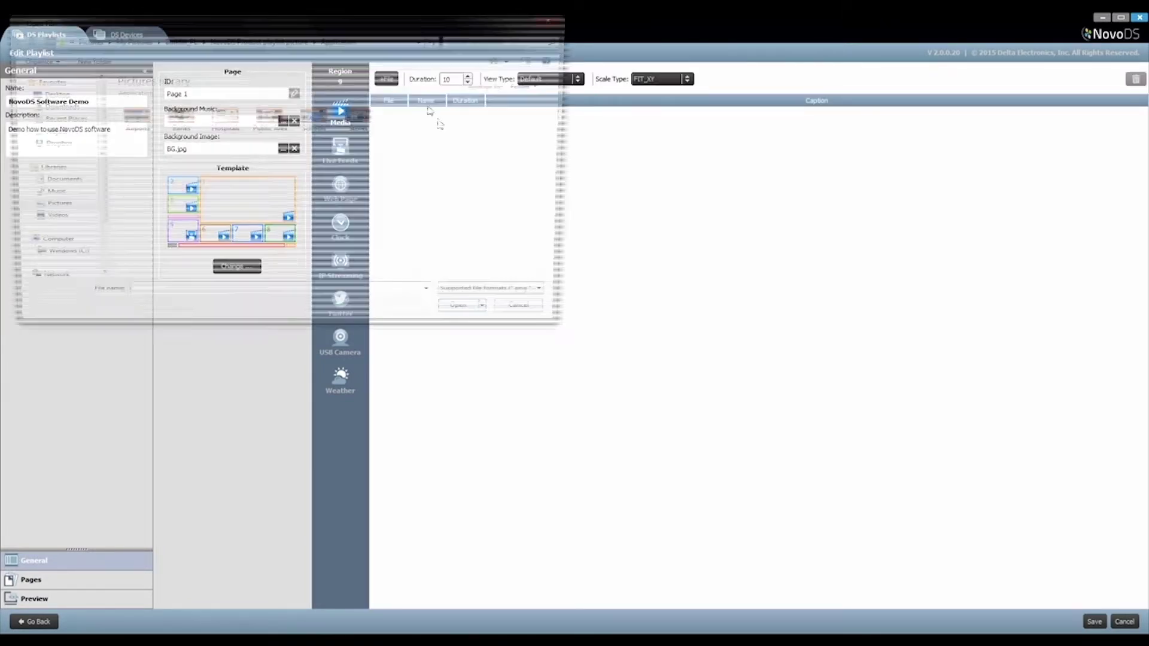
{"action": "left_click", "coordinate": [237, 40]}
{"action": "left_click", "coordinate": [227, 40]}
{"action": "double_click", "coordinate": [130, 129]}
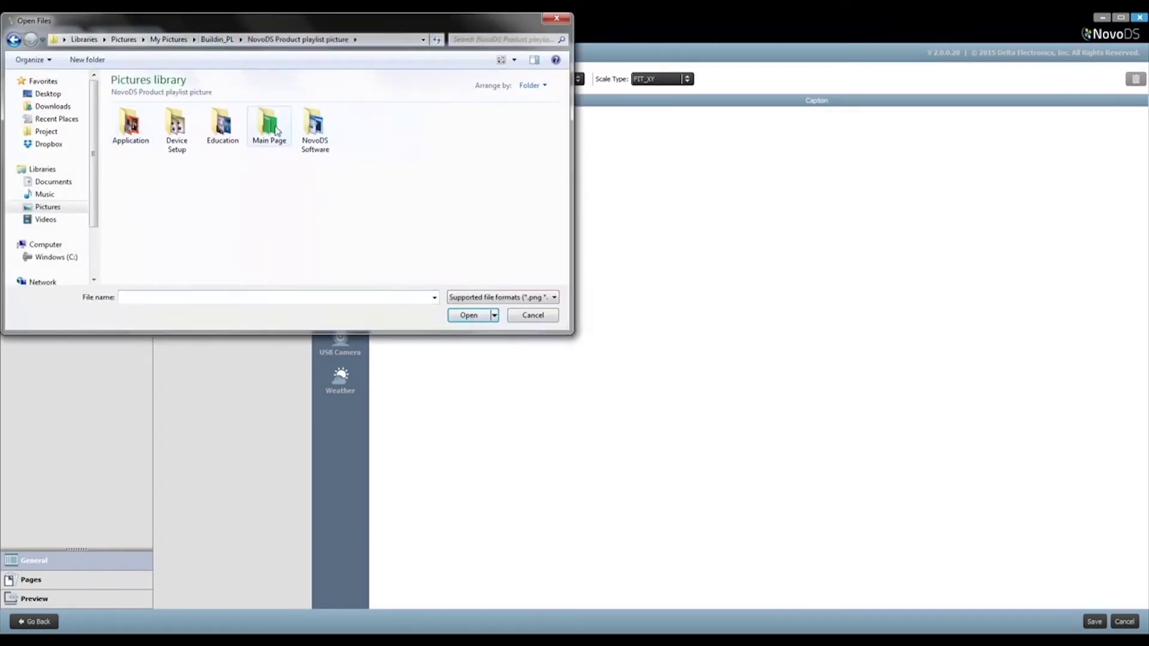
{"action": "double_click", "coordinate": [270, 125]}
{"action": "double_click", "coordinate": [224, 126]}
Add the NovoDS image from the Main Page folder to region 11 as media, and save the playlist.
{"action": "left_click", "coordinate": [291, 245]}
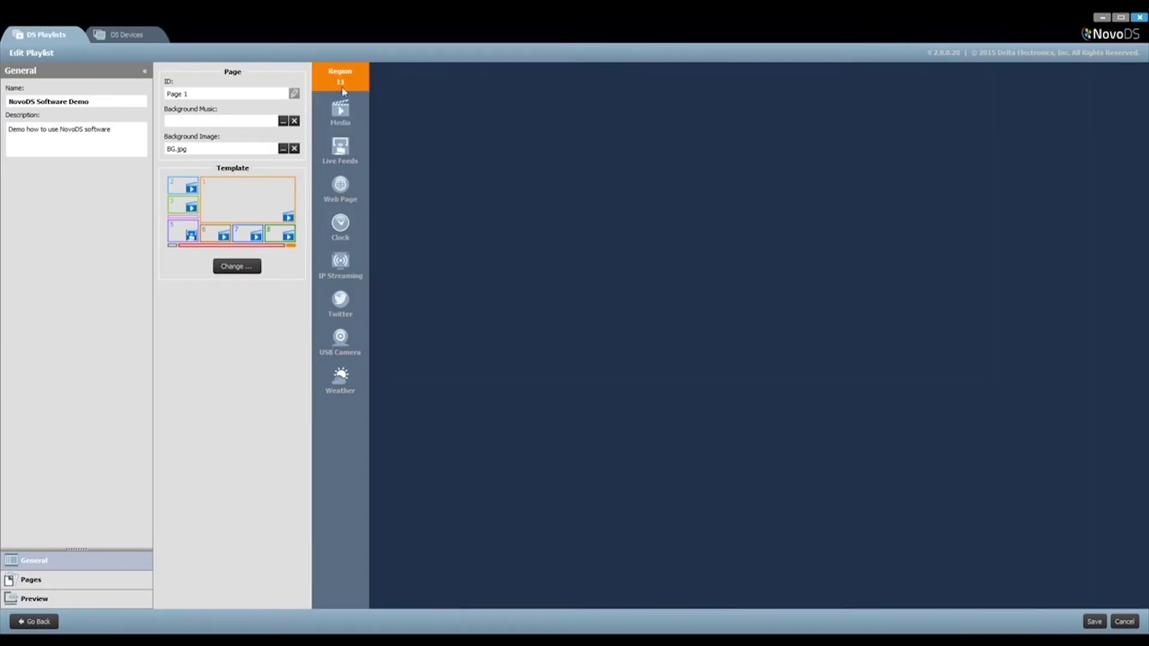
{"action": "left_click", "coordinate": [386, 78]}
{"action": "double_click", "coordinate": [223, 126]}
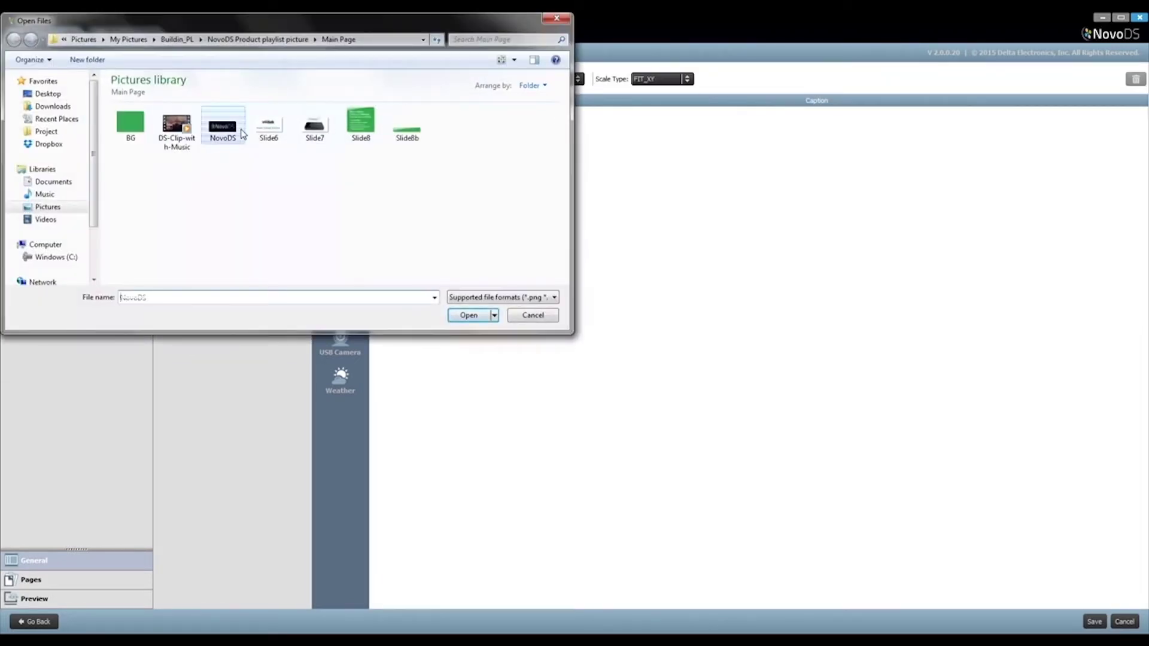
{"action": "left_click", "coordinate": [1095, 621]}
{"action": "key", "text": "Return"}
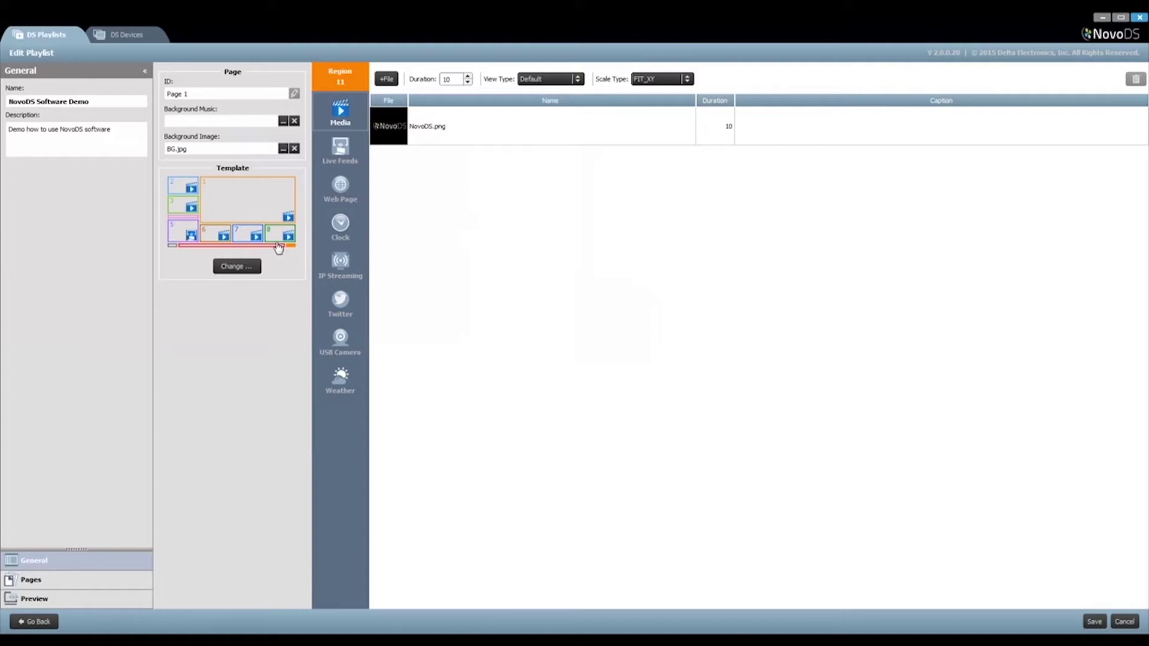
Make region 10 a live feed with the Horizontal Scrolling visual effect and a black background color.
{"action": "left_click", "coordinate": [278, 245]}
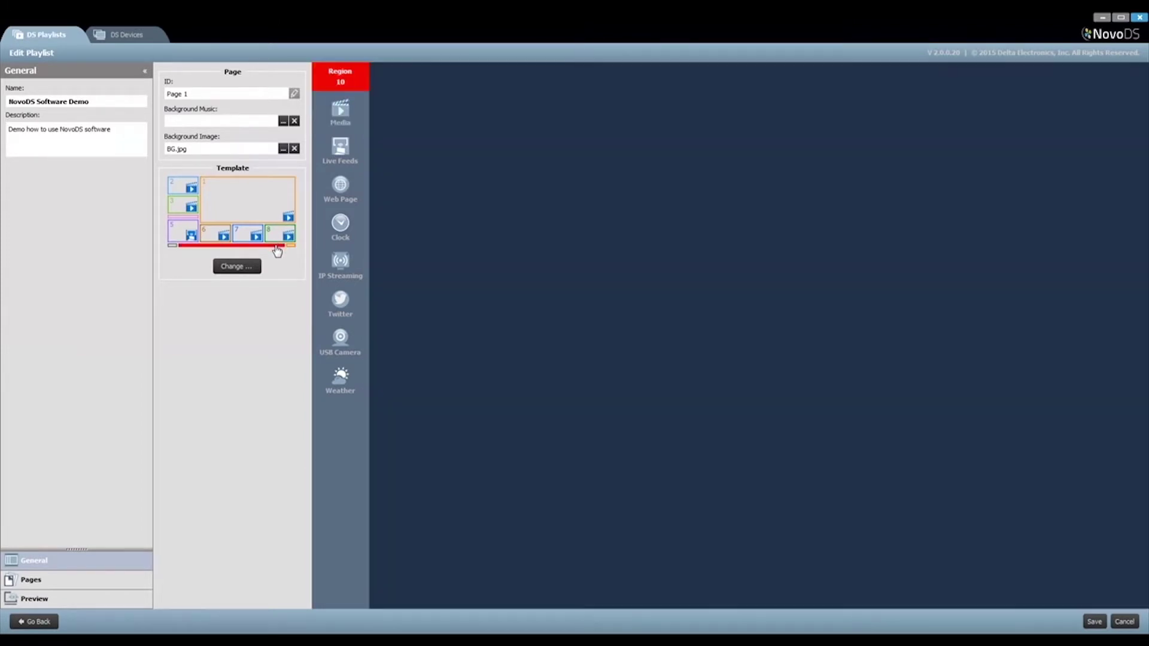
{"action": "left_click", "coordinate": [340, 148]}
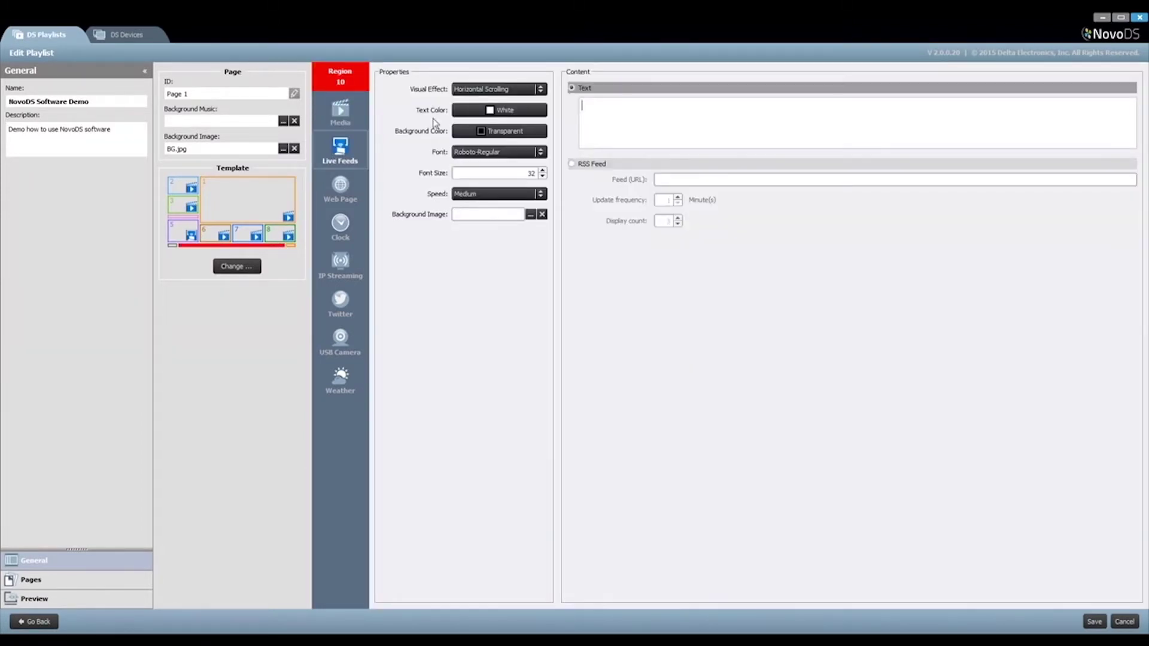
{"action": "left_click", "coordinate": [513, 90]}
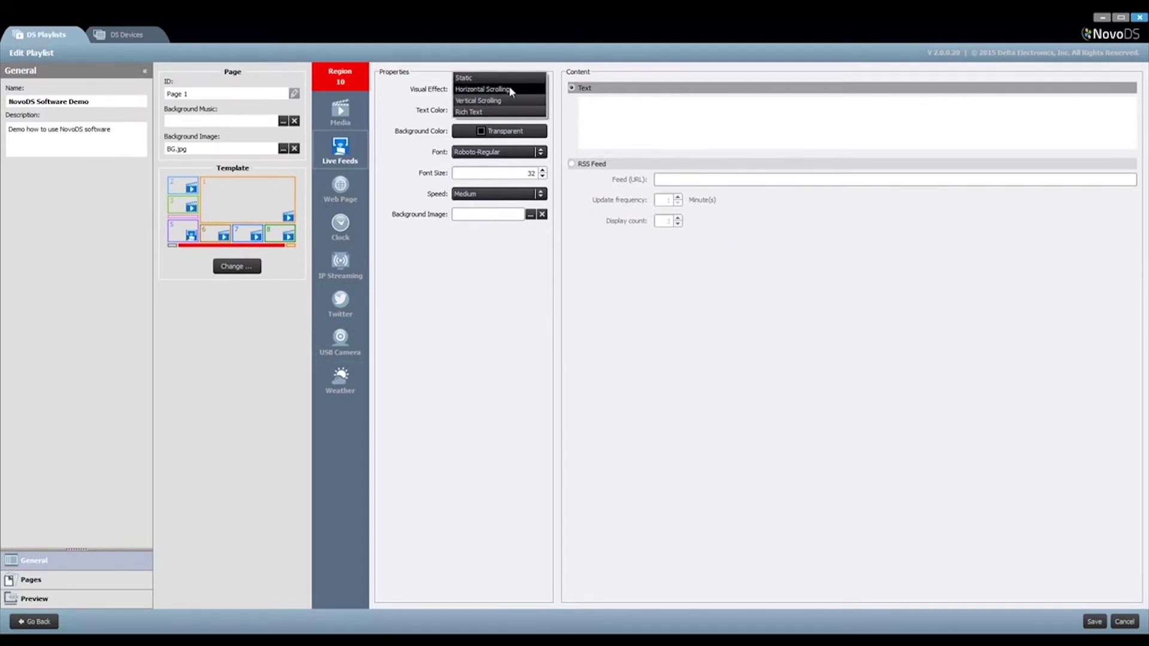
{"action": "left_click", "coordinate": [511, 90]}
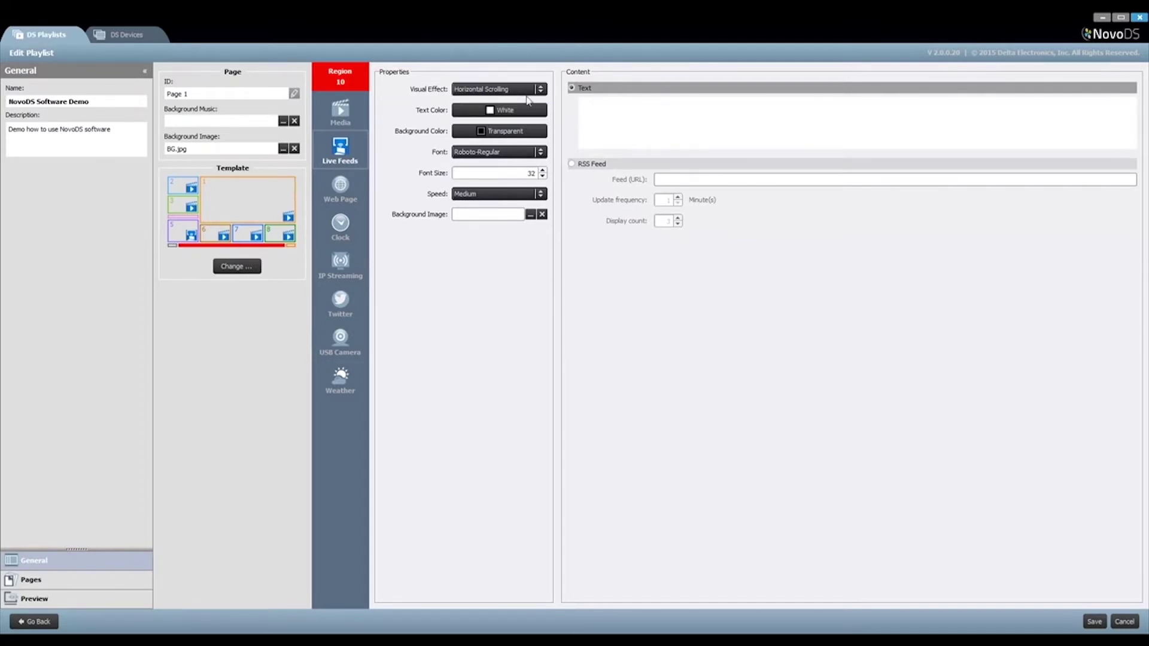
{"action": "left_click", "coordinate": [513, 131]}
{"action": "left_click", "coordinate": [475, 146]}
{"action": "left_click", "coordinate": [604, 118]}
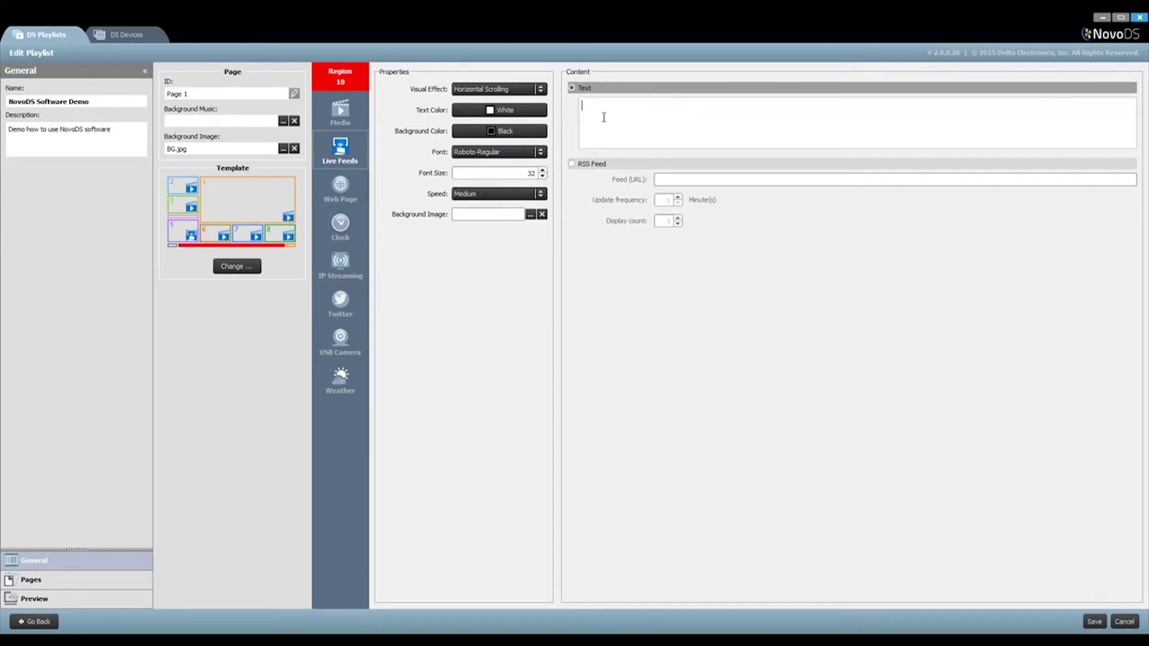
{"action": "type", "text": "Visit our website http://www.vivitek"}
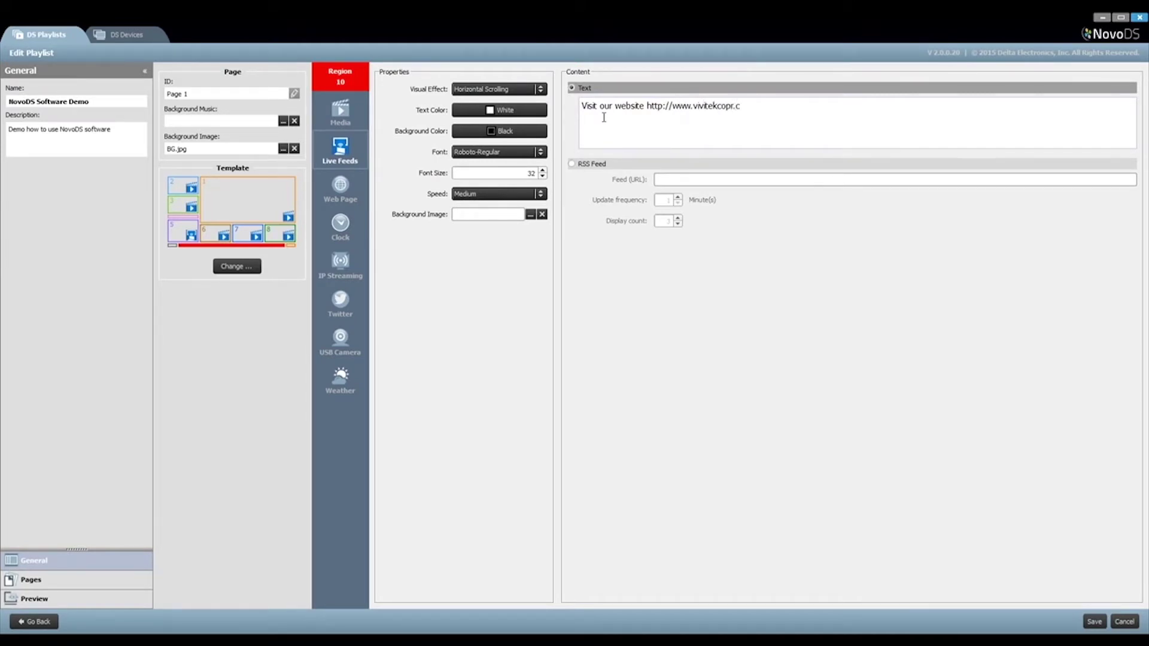
{"action": "type", "text": "corp.com for more product informatio"}
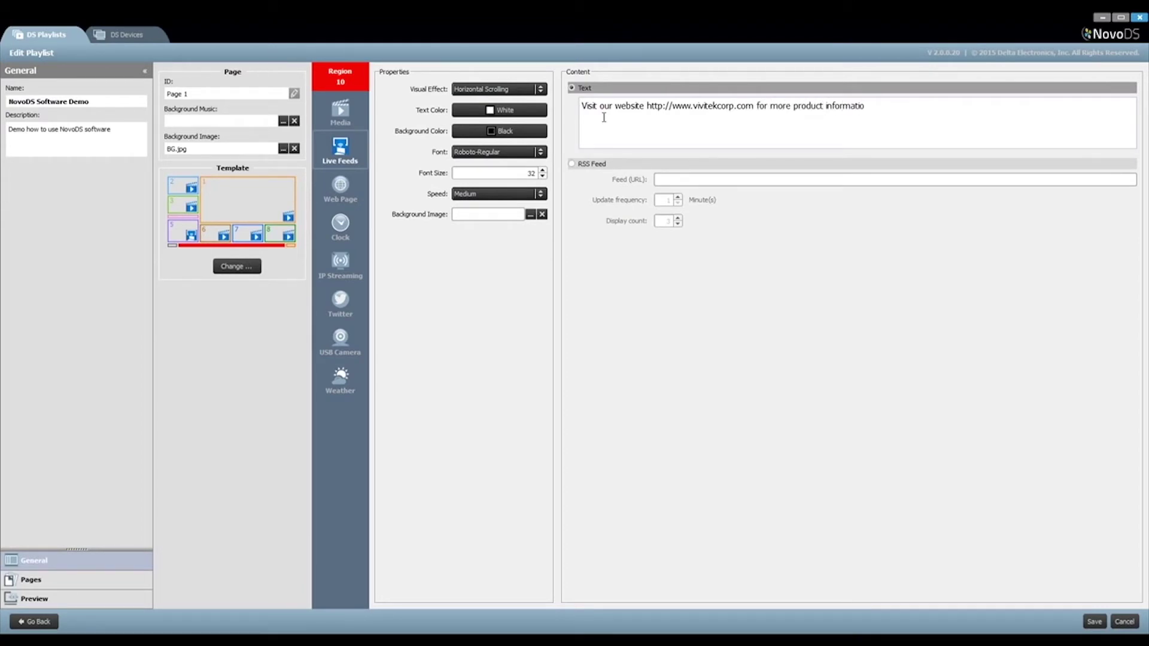
{"action": "type", "text": "n and ask for a demo!"}
Set the scrolling speed of the region 10 text to Low and save the playlist.
{"action": "left_click", "coordinate": [540, 194]}
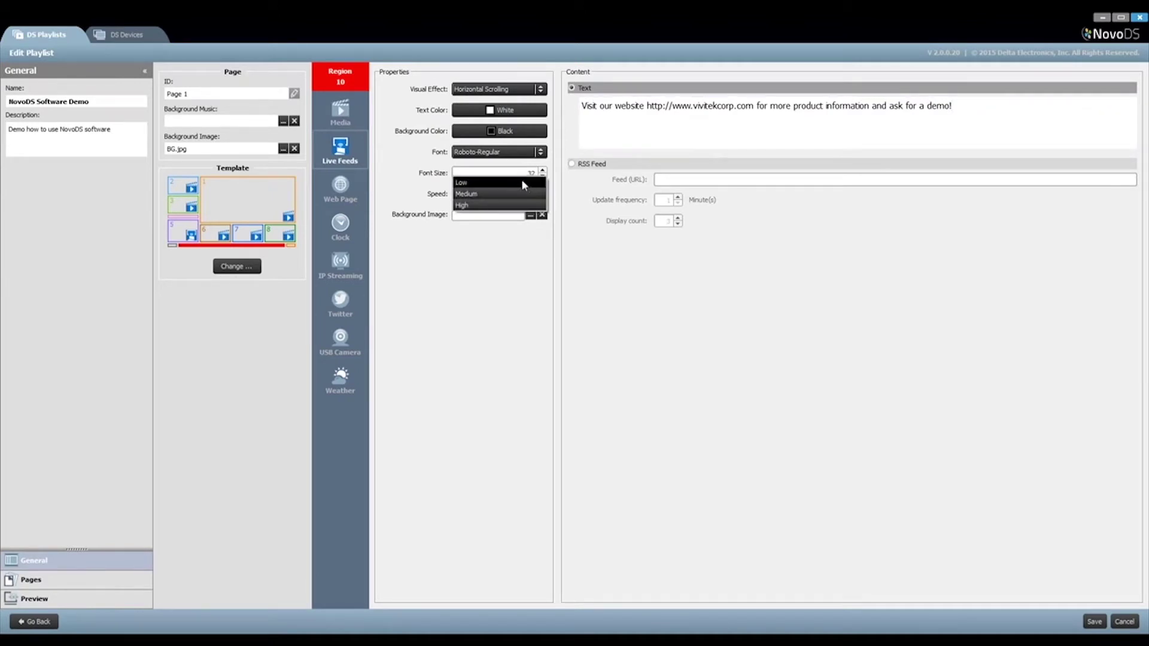
{"action": "left_click", "coordinate": [522, 181]}
{"action": "left_click", "coordinate": [1095, 622]}
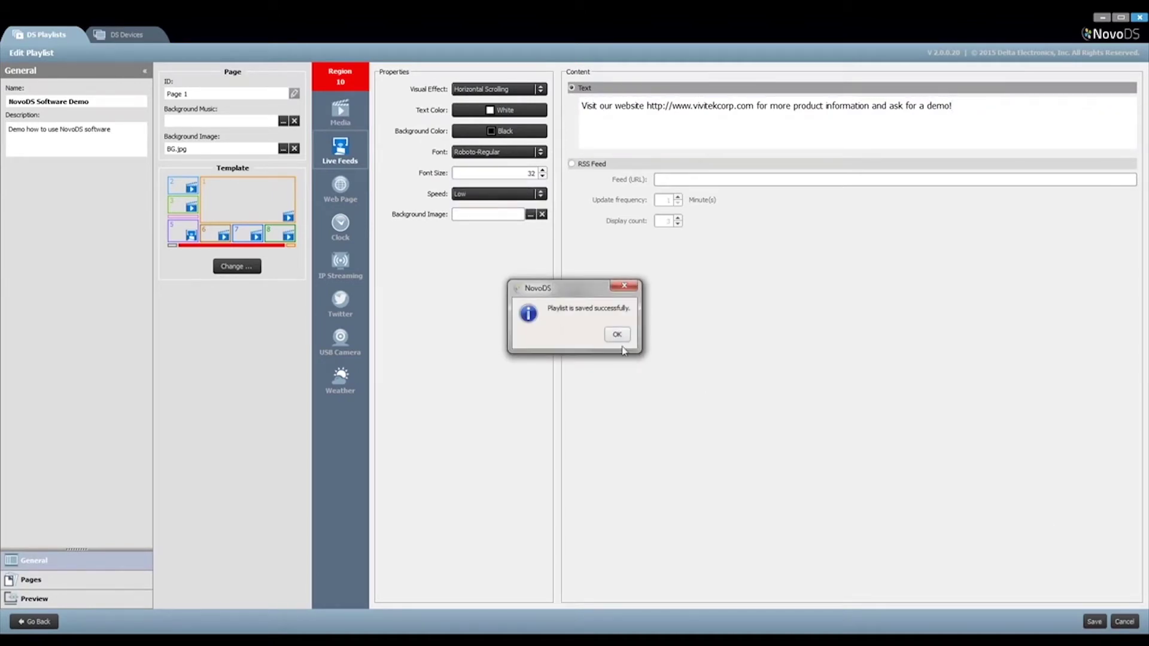
{"action": "left_click", "coordinate": [623, 339]}
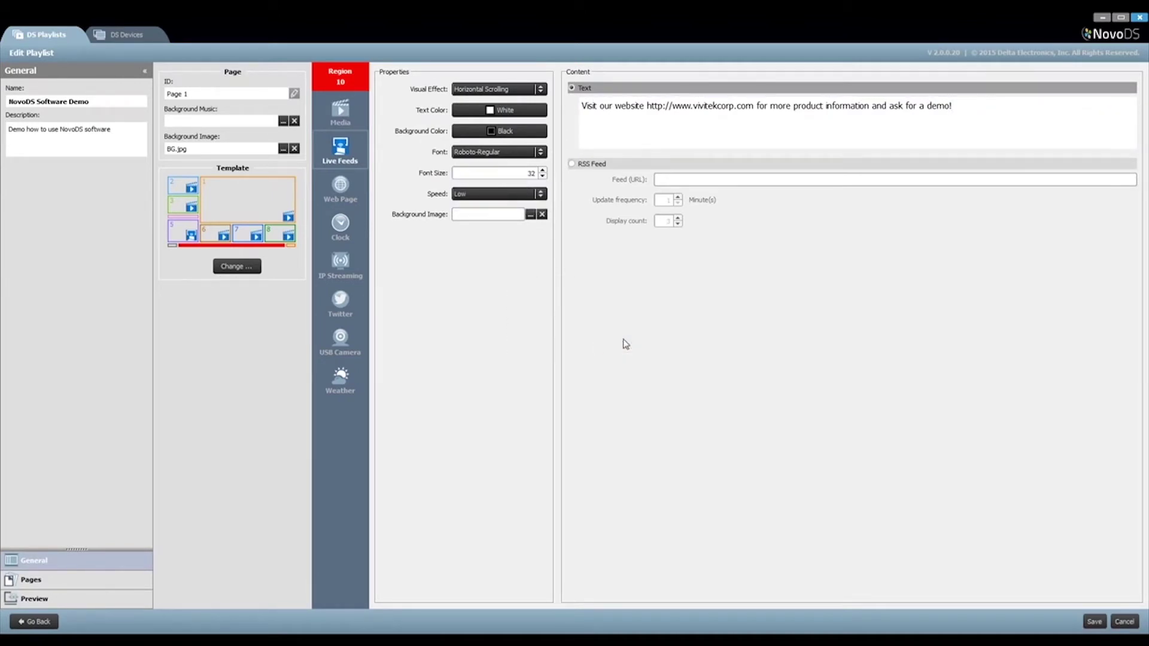
Connect to the preview device at 192.168.29.250 and play the playlist on it.
{"action": "left_click", "coordinate": [42, 598]}
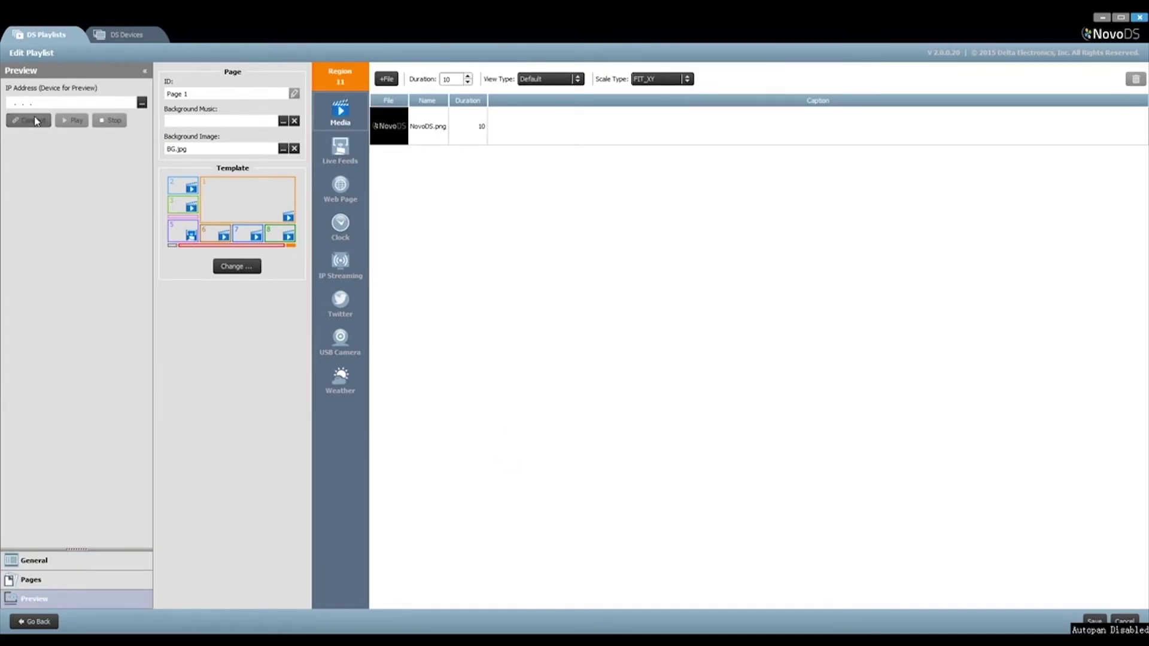
{"action": "left_click", "coordinate": [17, 102]}
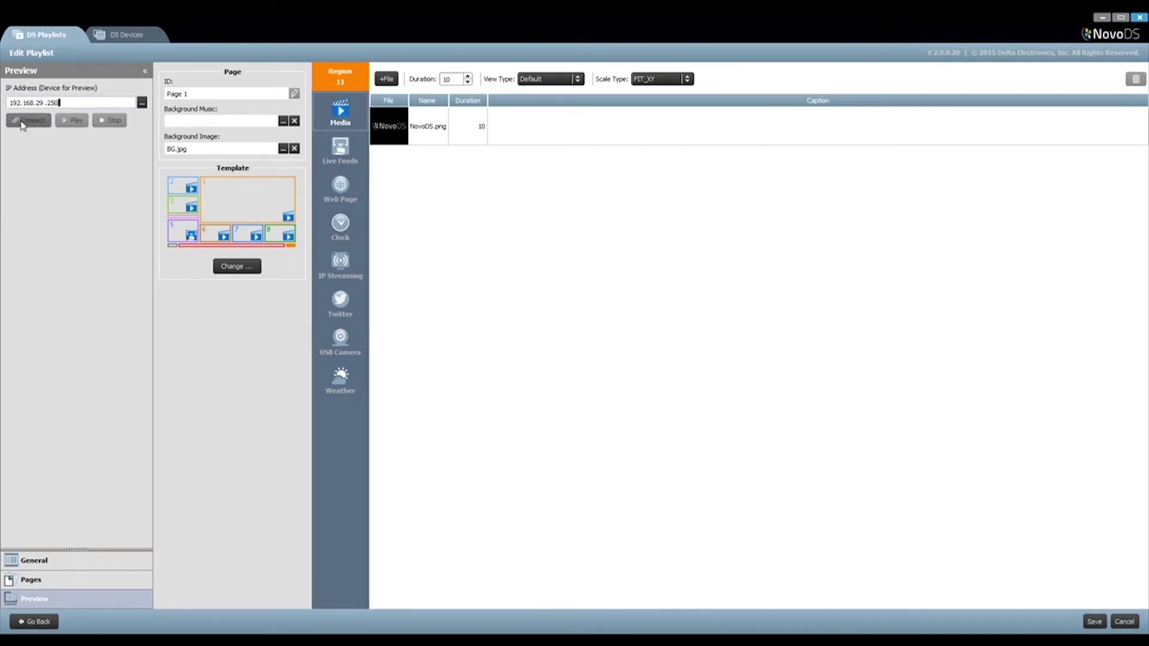
{"action": "left_click", "coordinate": [83, 122]}
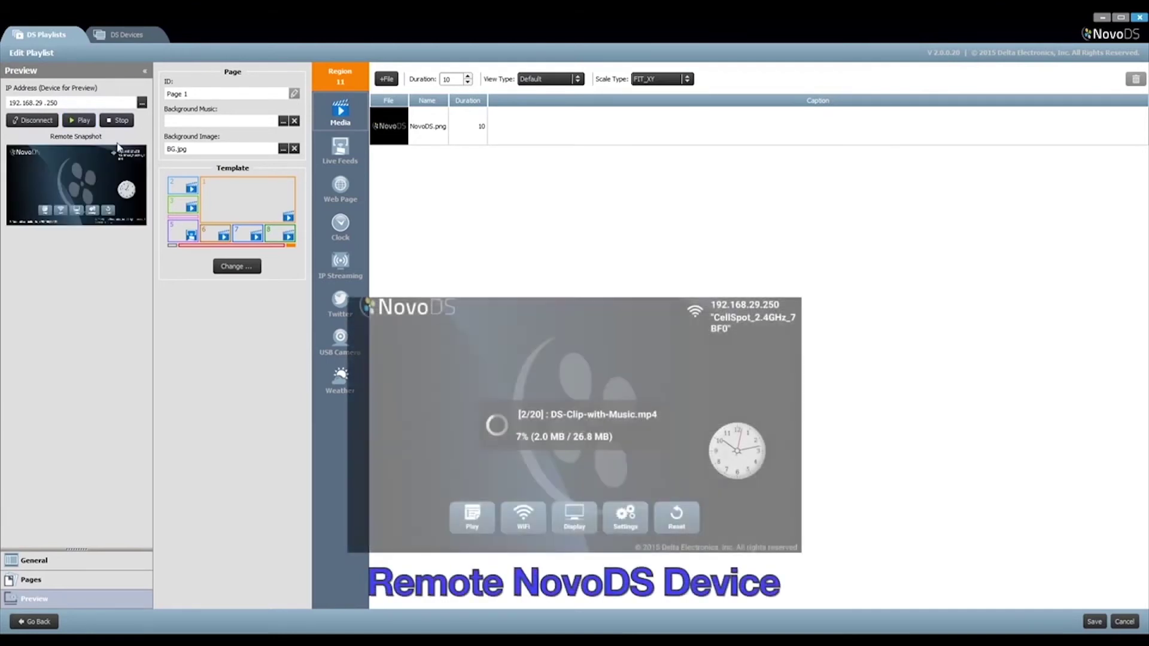